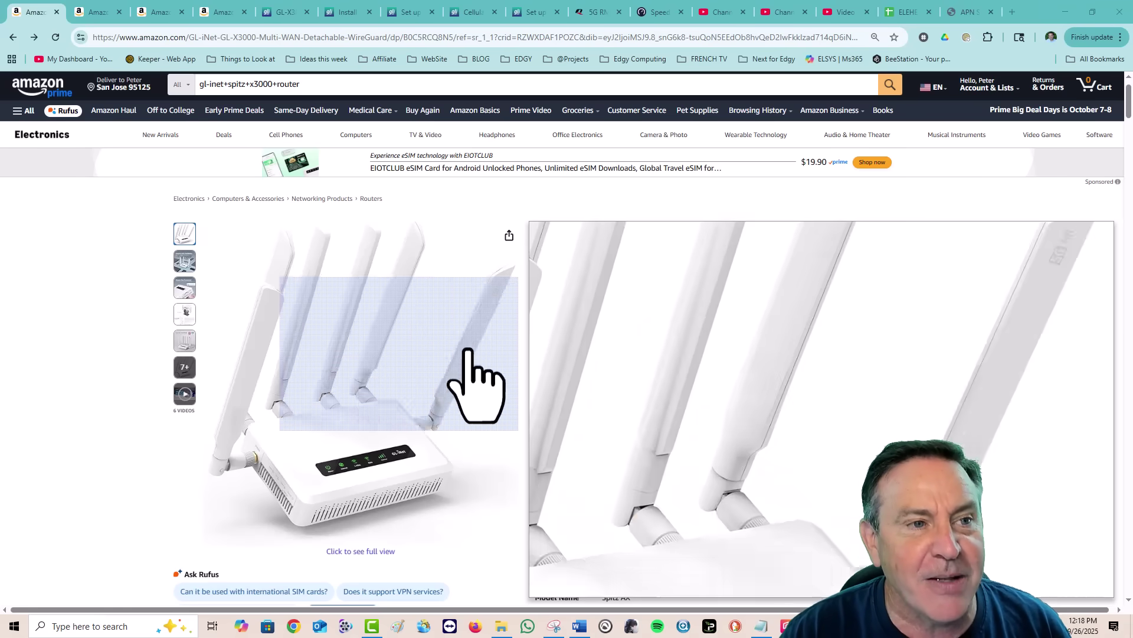
View the GL.iNet store page on Amazon, then switch to the router's Internet overview with T-Mobile 5G.
{"action": "left_click", "coordinate": [94, 11]}
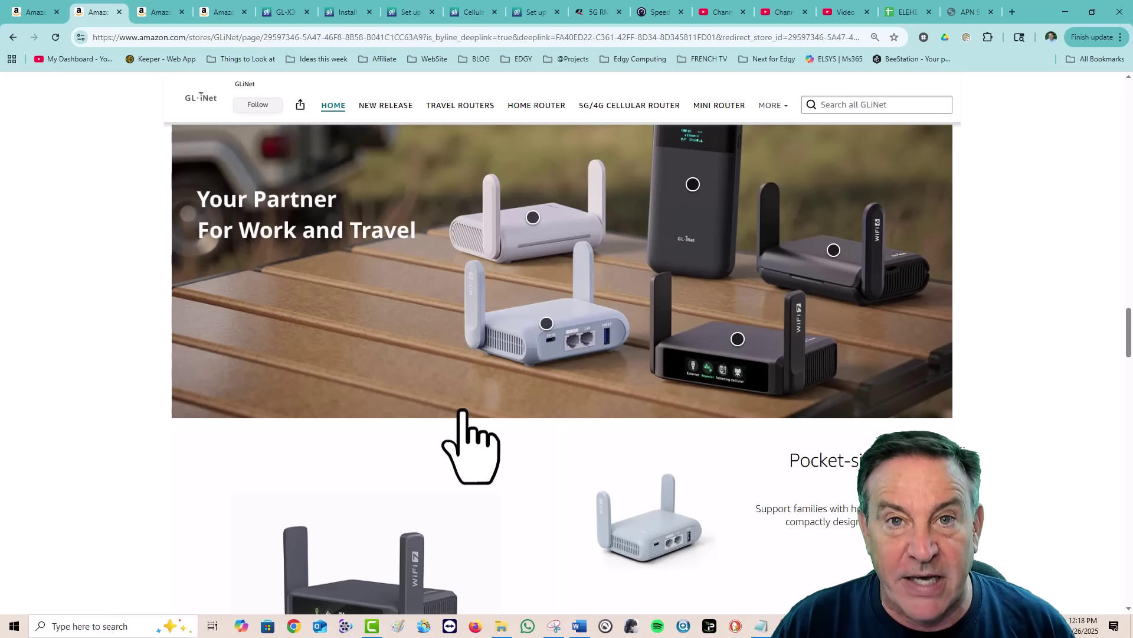
{"action": "left_click", "coordinate": [286, 12]}
{"action": "mouse_move", "coordinate": [939, 343]}
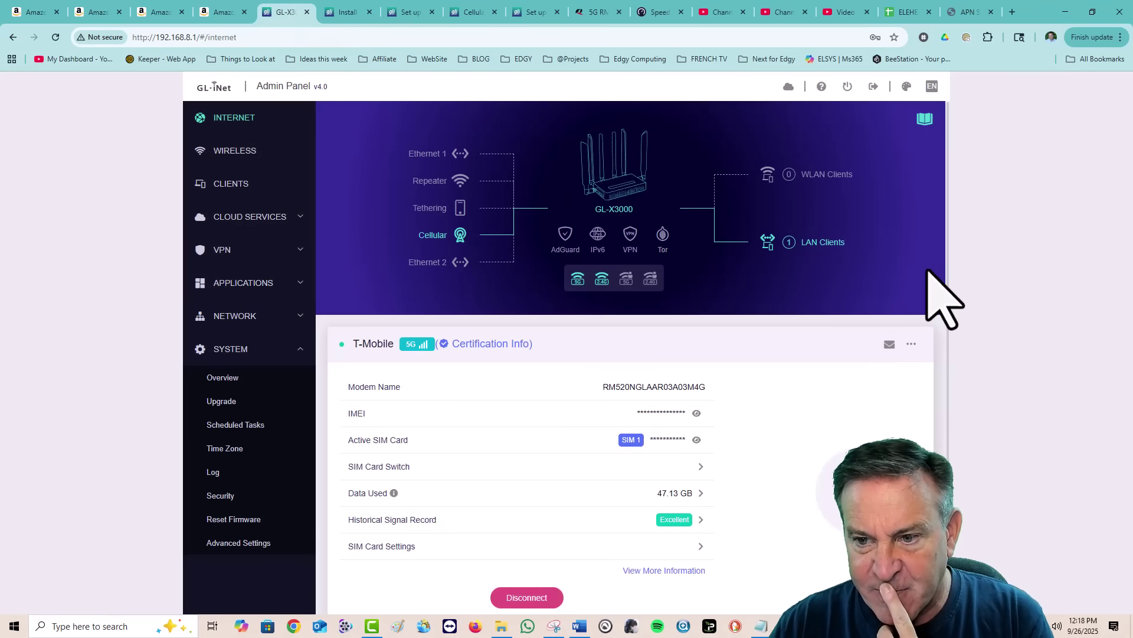
{"action": "left_click", "coordinate": [925, 120]}
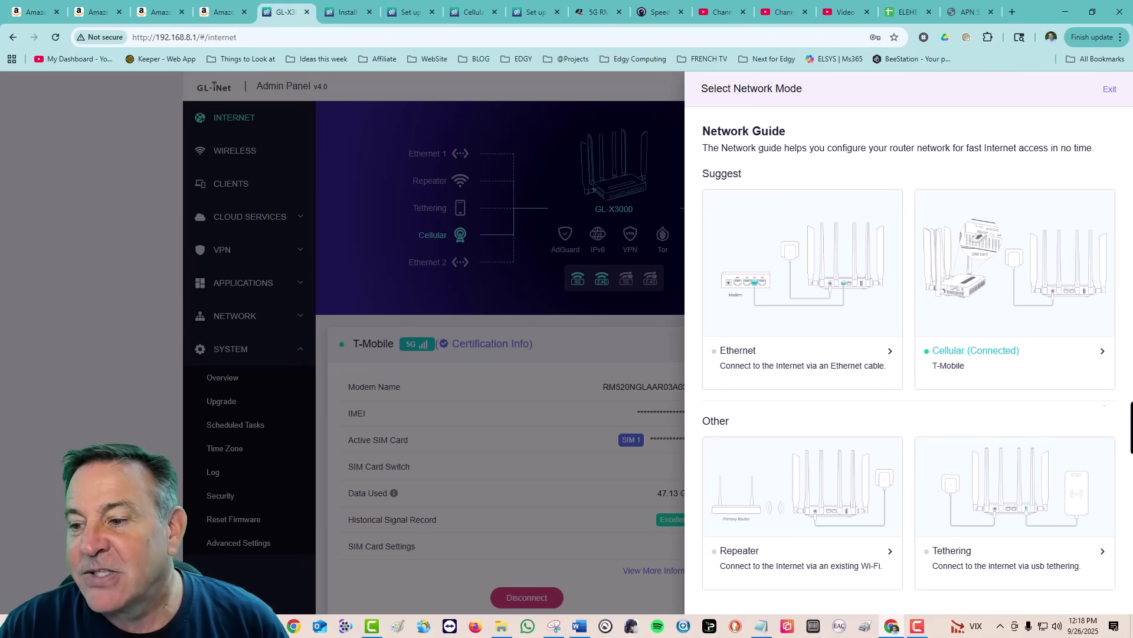
{"action": "left_click", "coordinate": [1038, 324]}
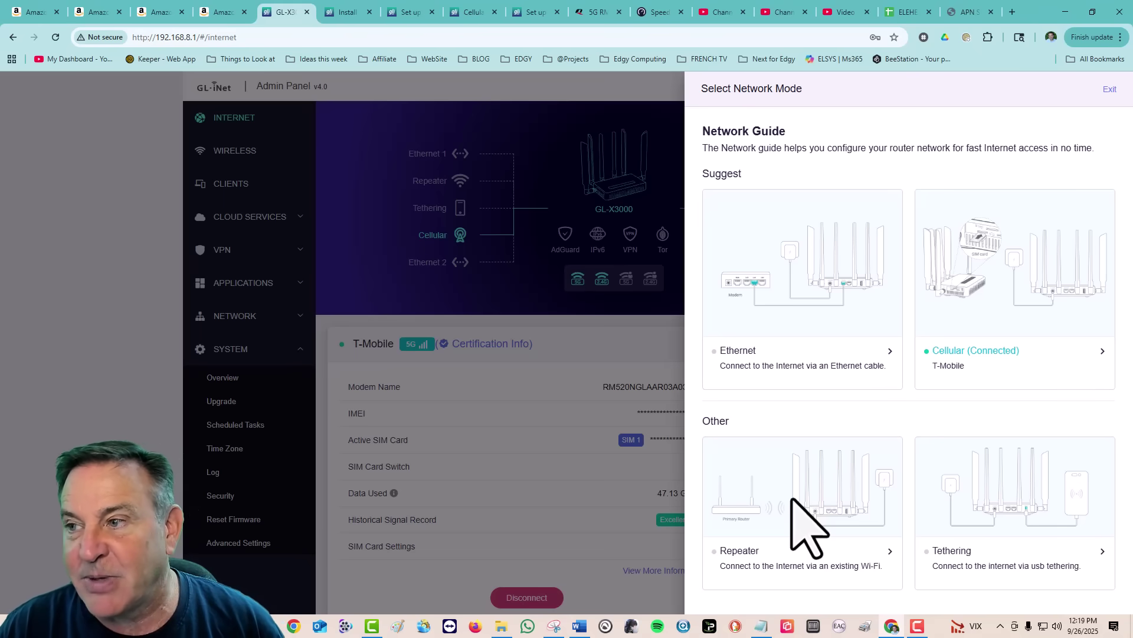
{"action": "left_click", "coordinate": [1110, 89]}
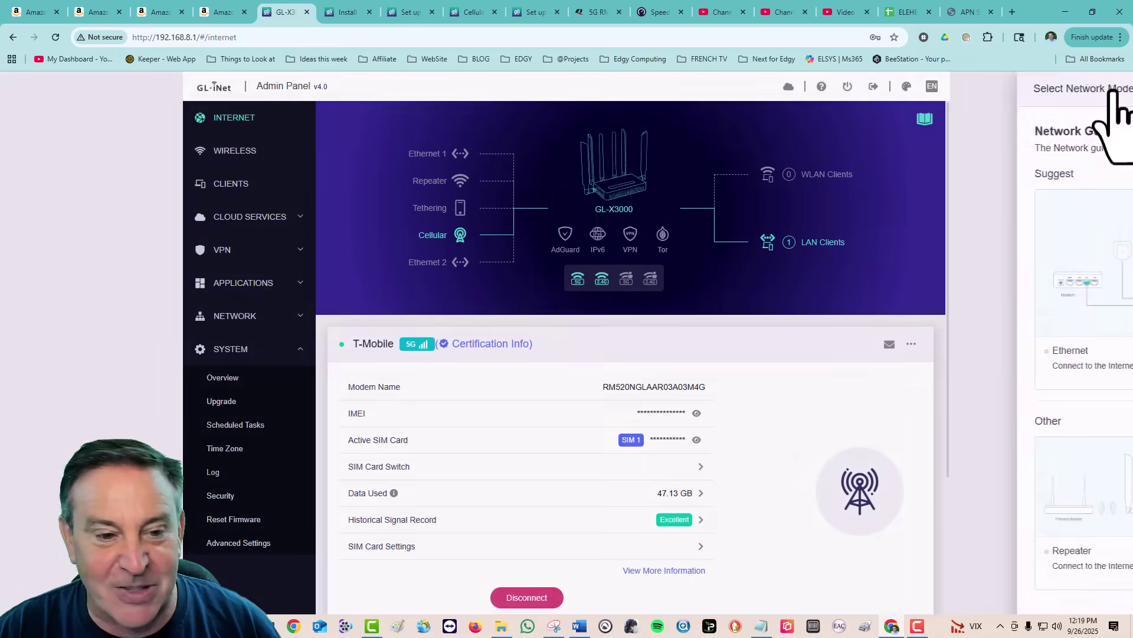
Open VPN > WireGuard Client and scroll the 133 IPVanish servers to the Chicago entries.
{"action": "left_click", "coordinate": [258, 251]}
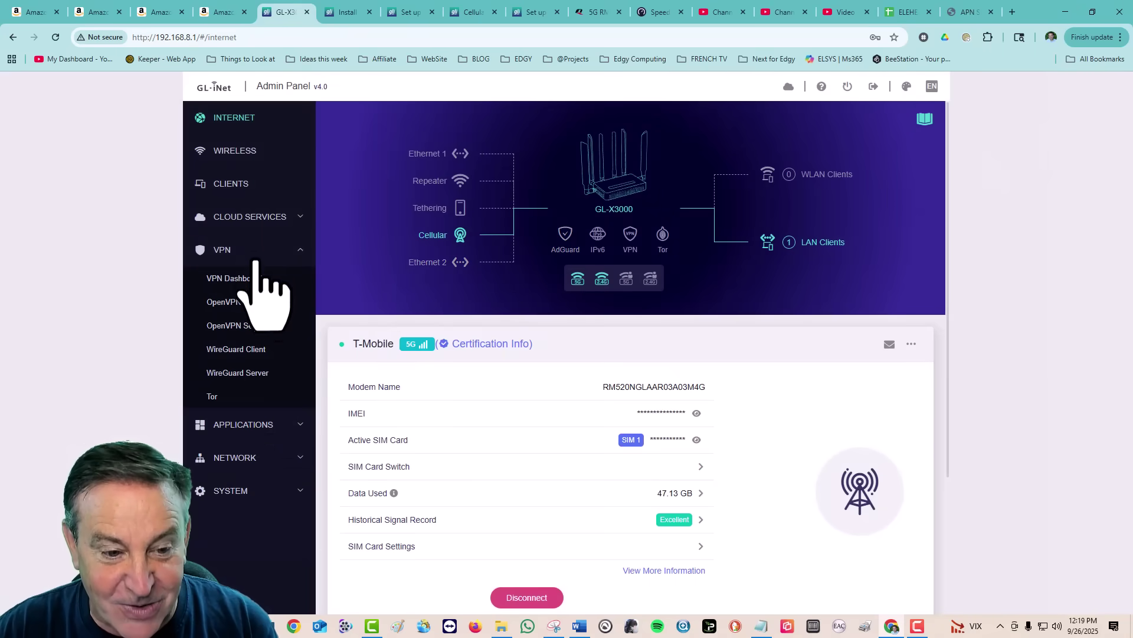
{"action": "left_click", "coordinate": [240, 350]}
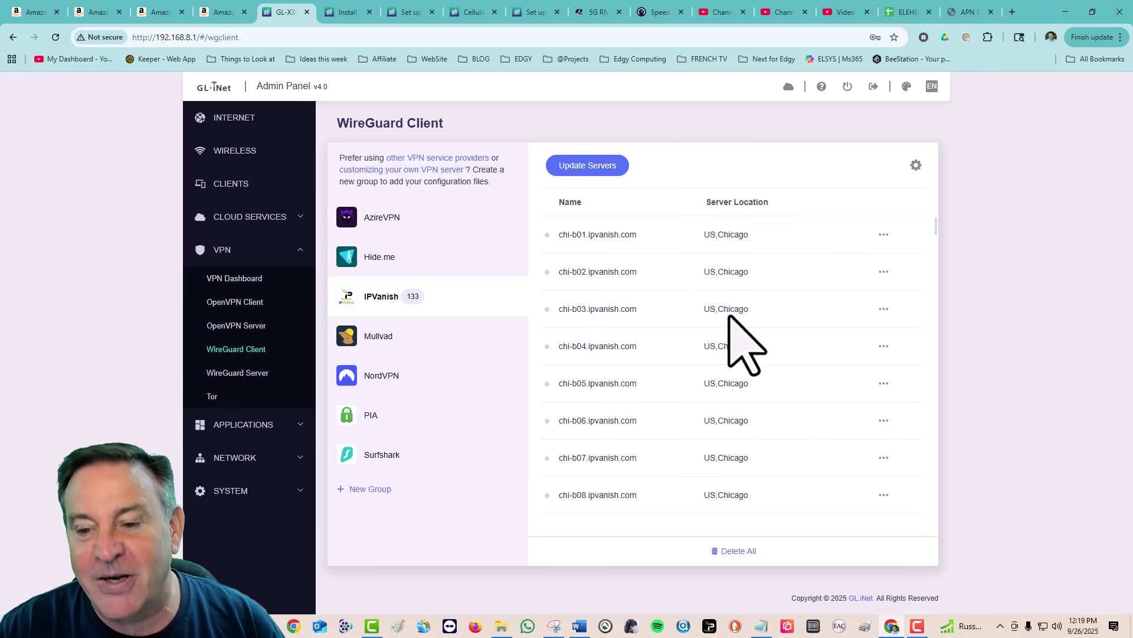
{"action": "scroll", "coordinate": [732, 318], "scroll_direction": "down", "scroll_amount": 15}
{"action": "scroll", "coordinate": [728, 294], "scroll_direction": "down", "scroll_amount": 10}
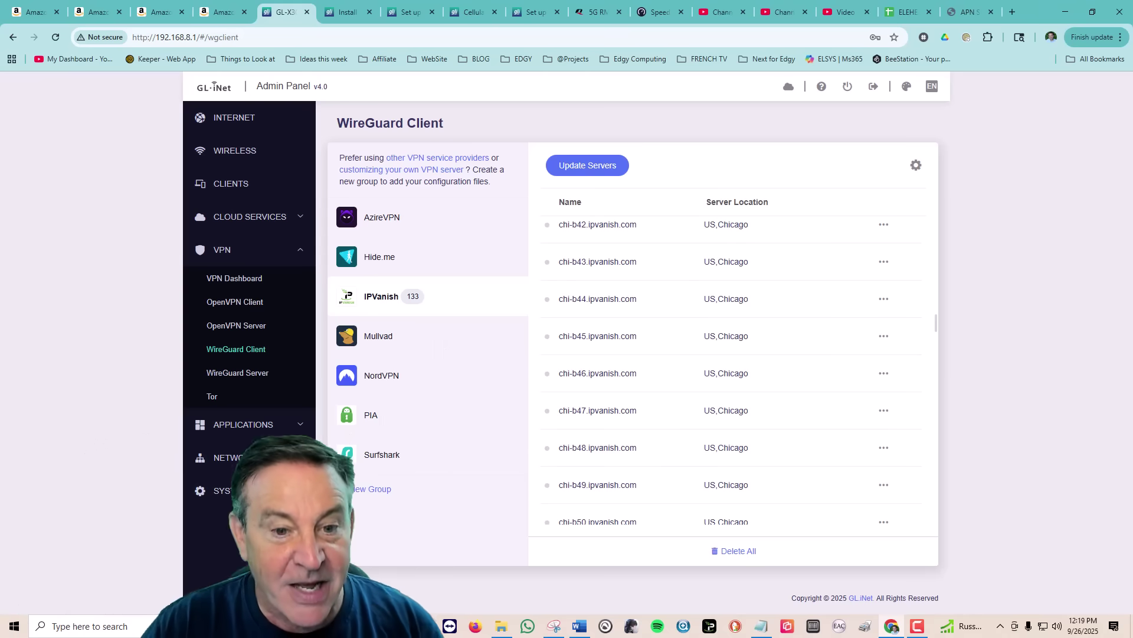
{"action": "left_click", "coordinate": [247, 494]}
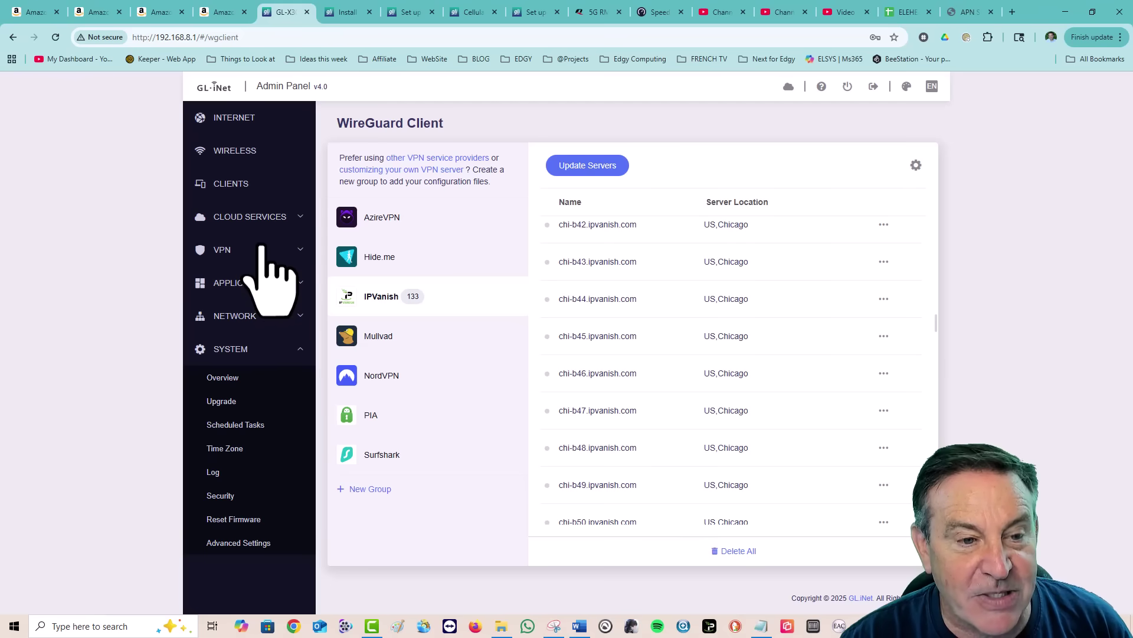
Return to the Internet overview and scroll through the T-Mobile 5G modem details.
{"action": "left_click", "coordinate": [236, 118]}
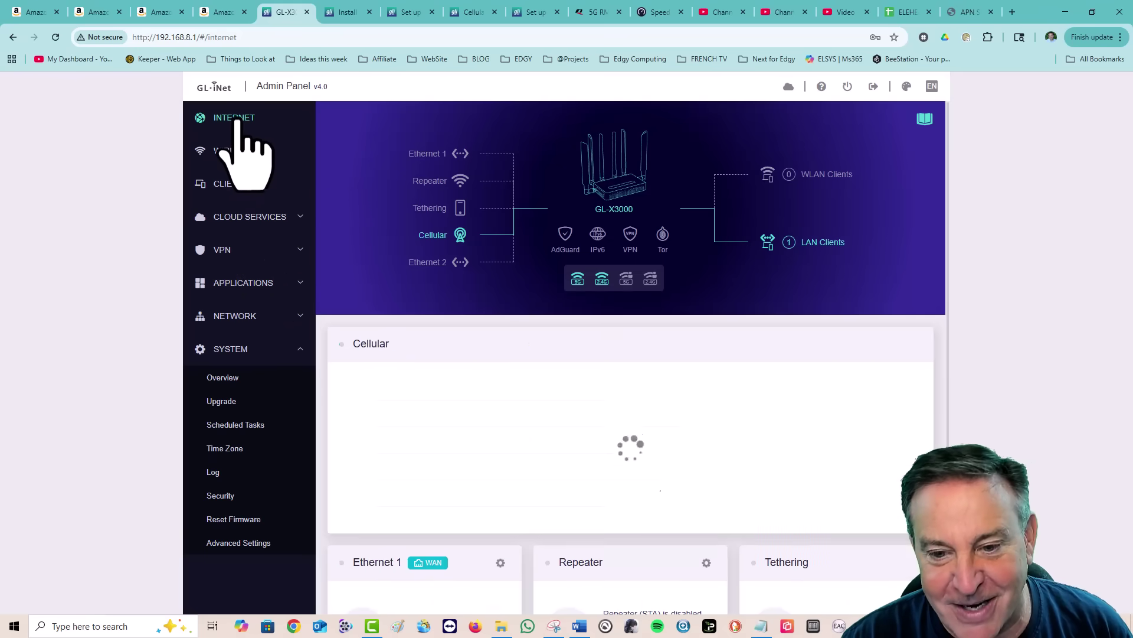
{"action": "scroll", "coordinate": [868, 417], "scroll_direction": "down", "scroll_amount": 2}
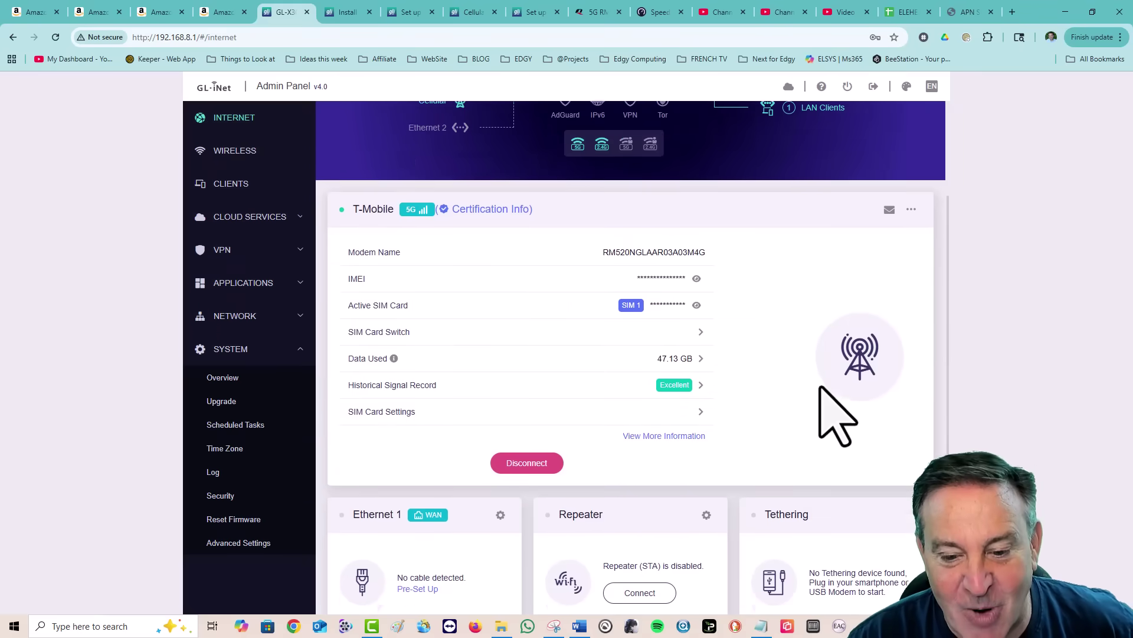
{"action": "scroll", "coordinate": [835, 416], "scroll_direction": "down", "scroll_amount": 1}
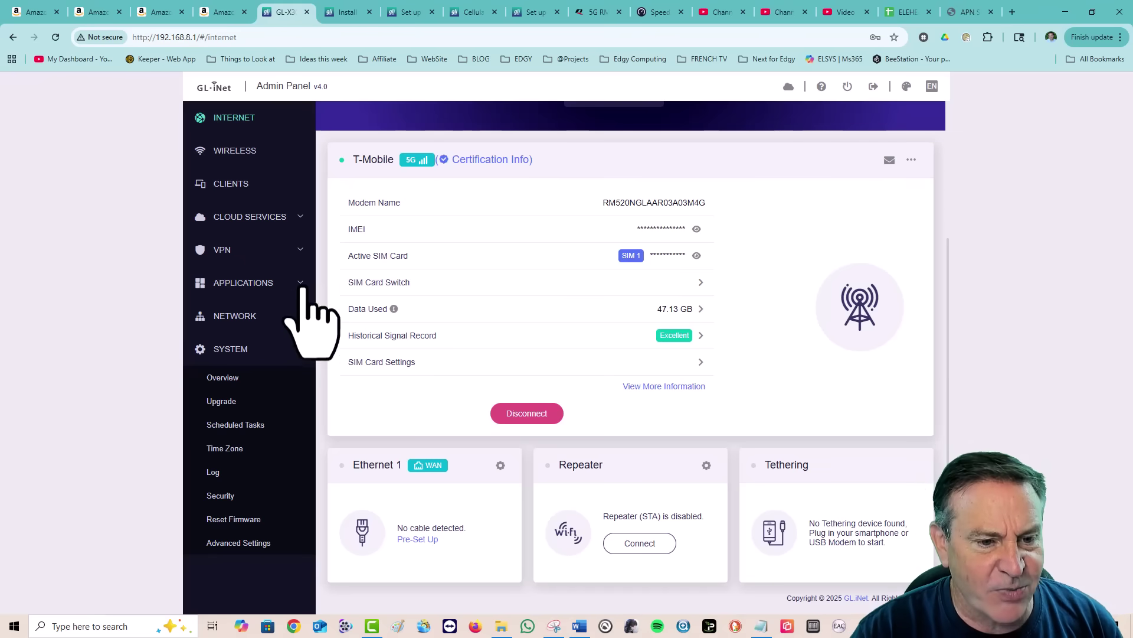
Set Multi-WAN to Failover, ordering Cellular, Repeater, Ethernet 2, Ethernet 1, then Tethering.
{"action": "left_click", "coordinate": [260, 315]}
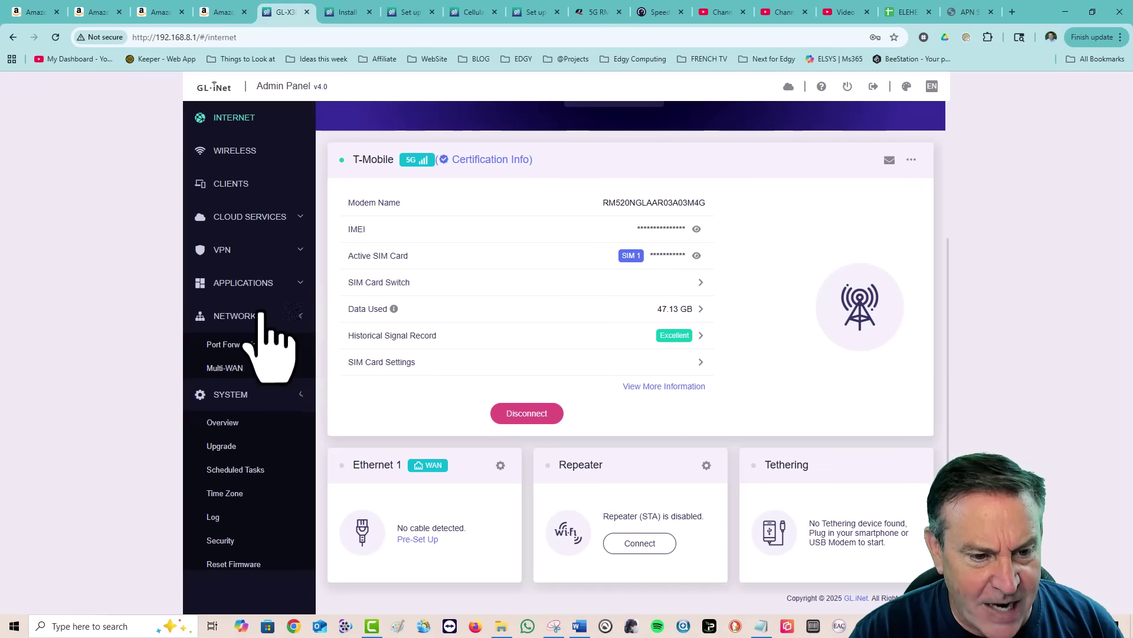
{"action": "left_click", "coordinate": [237, 367]}
{"action": "scroll", "coordinate": [542, 314], "scroll_direction": "down", "scroll_amount": 2}
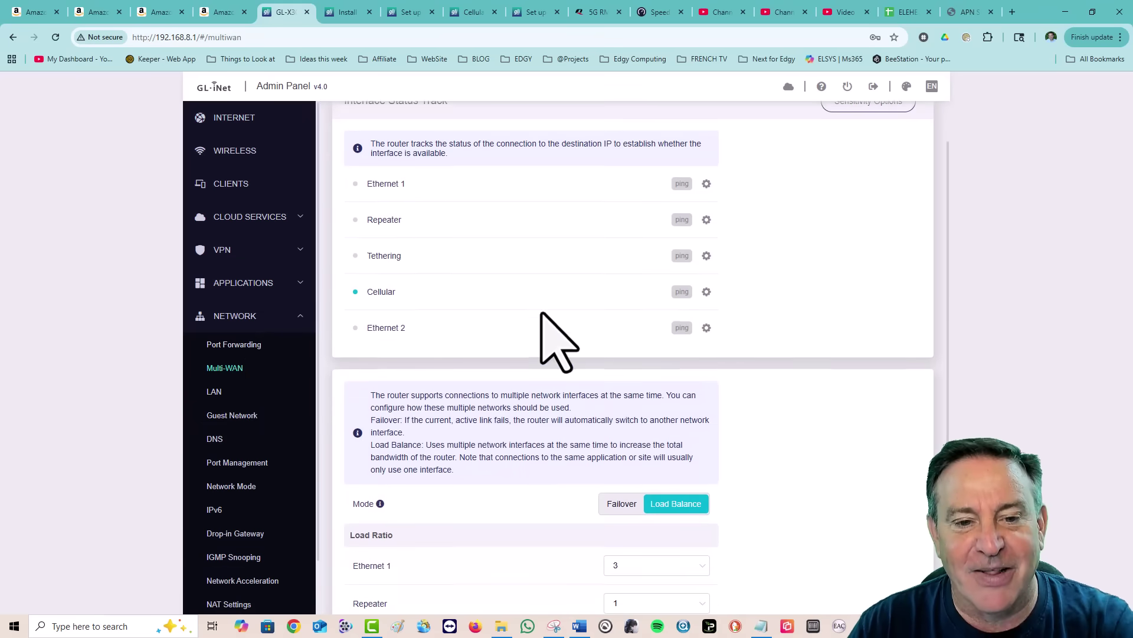
{"action": "scroll", "coordinate": [540, 322], "scroll_direction": "down", "scroll_amount": 2}
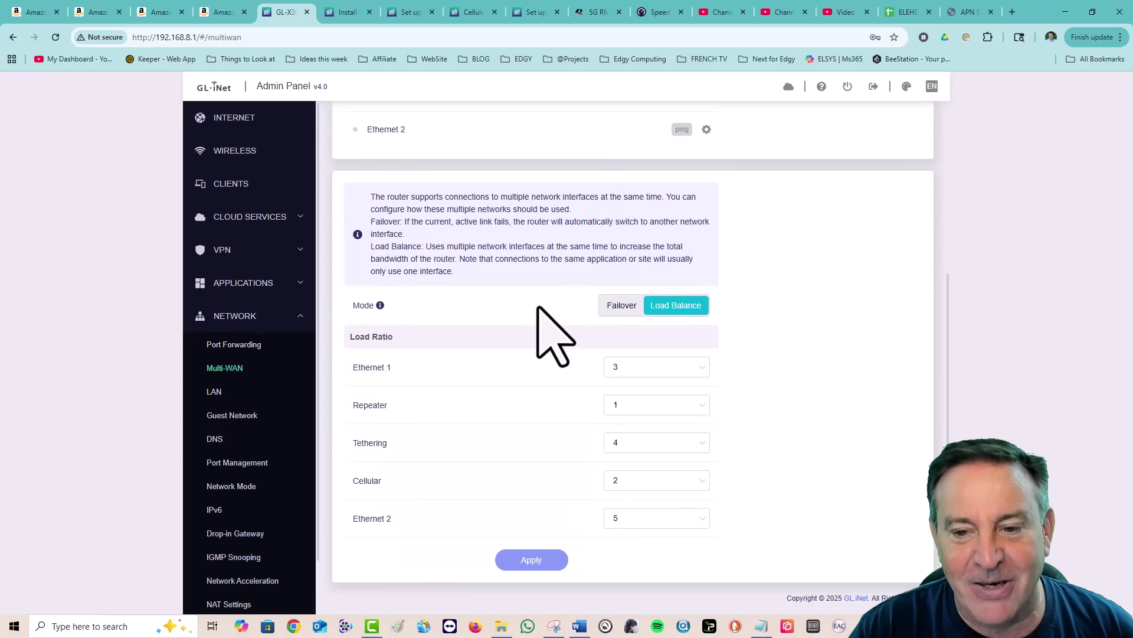
{"action": "left_click", "coordinate": [623, 312]}
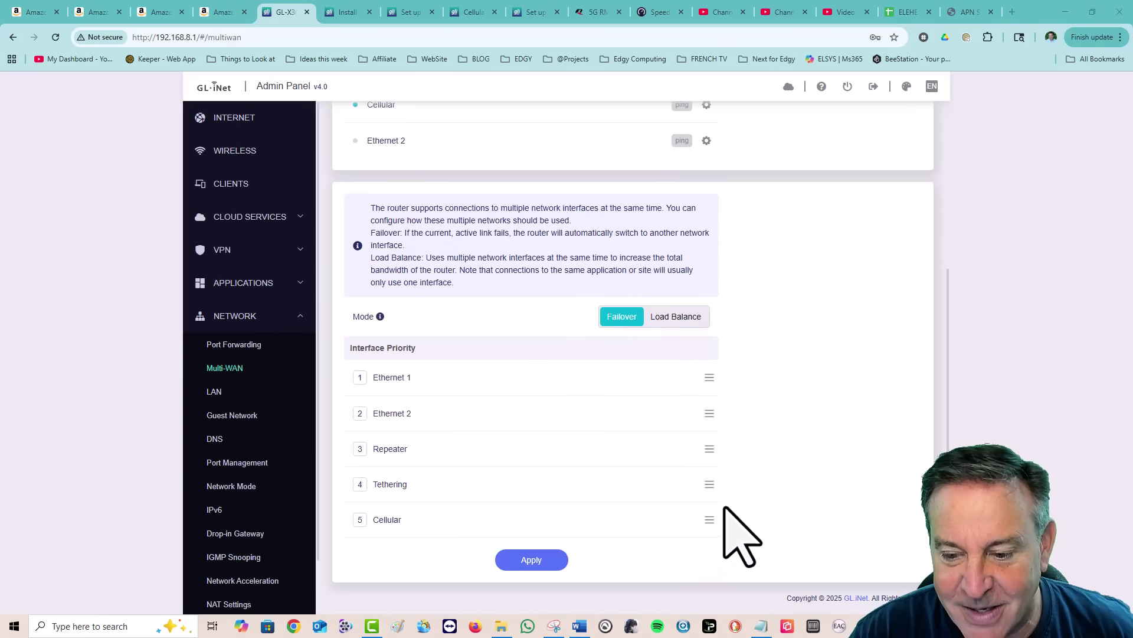
{"action": "left_click_drag", "start_coordinate": [708, 522], "coordinate": [708, 400]}
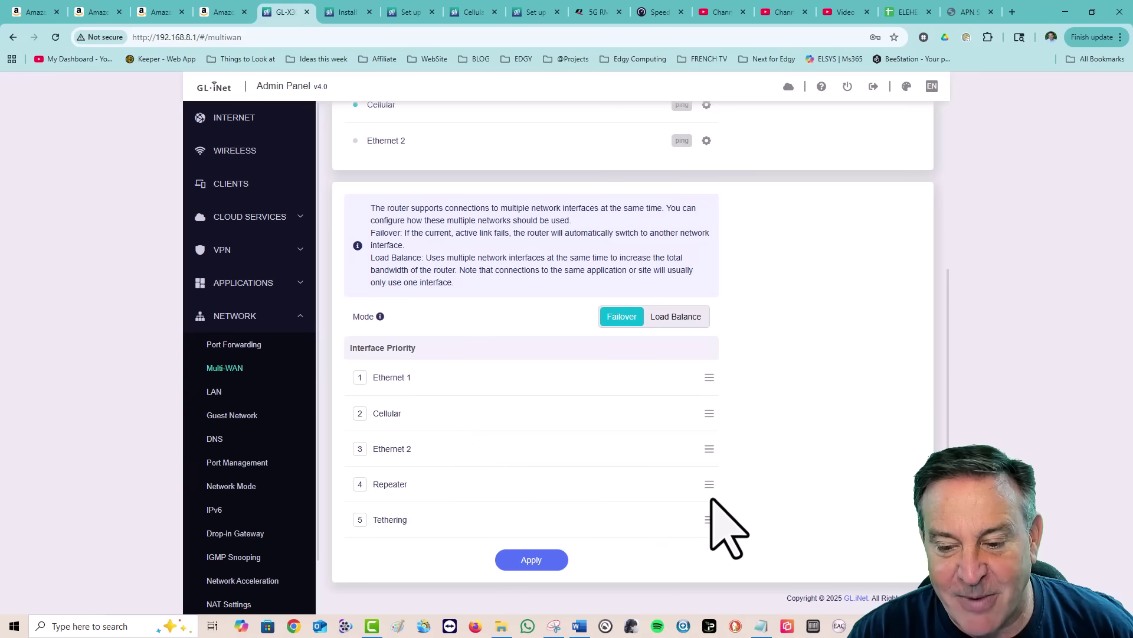
{"action": "mouse_move", "coordinate": [710, 484]}
{"action": "left_mouse_down"}
{"action": "mouse_move", "coordinate": [691, 425]}
{"action": "mouse_move", "coordinate": [706, 454]}
{"action": "mouse_move", "coordinate": [694, 367]}
{"action": "mouse_move", "coordinate": [715, 492]}
{"action": "left_mouse_up"}
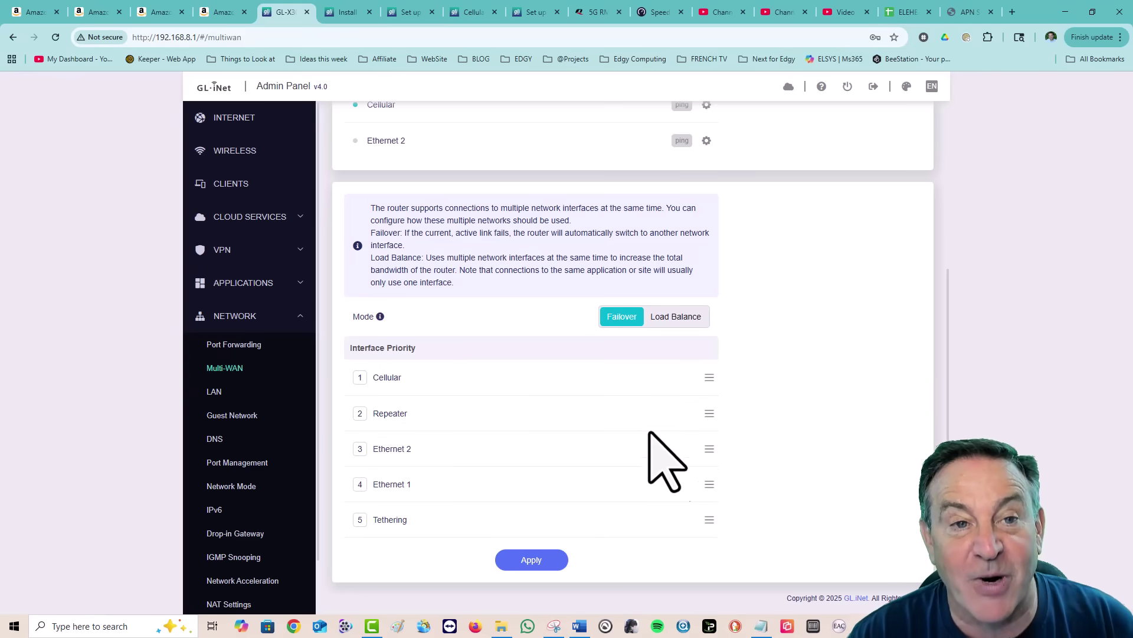
{"action": "scroll", "coordinate": [480, 336], "scroll_direction": "up", "scroll_amount": 4}
Run AT+QNWINFO, copied from Notepad, in the Modem AT Command console: LTE Band 2, NR5G Band 41.
{"action": "left_click", "coordinate": [241, 119]}
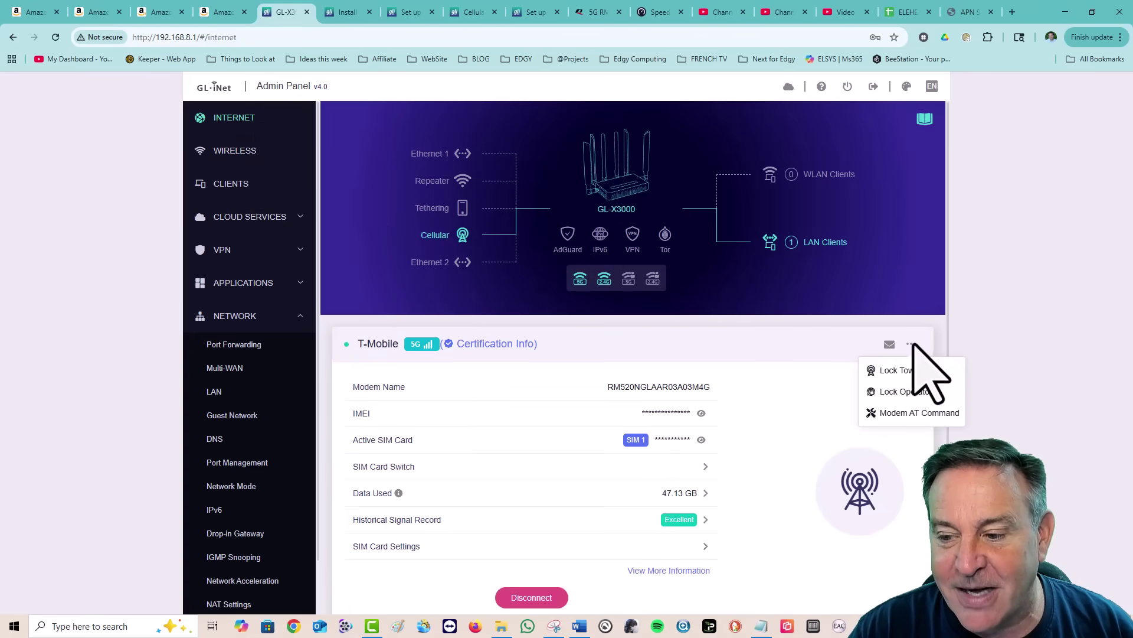
{"action": "left_click", "coordinate": [924, 412]}
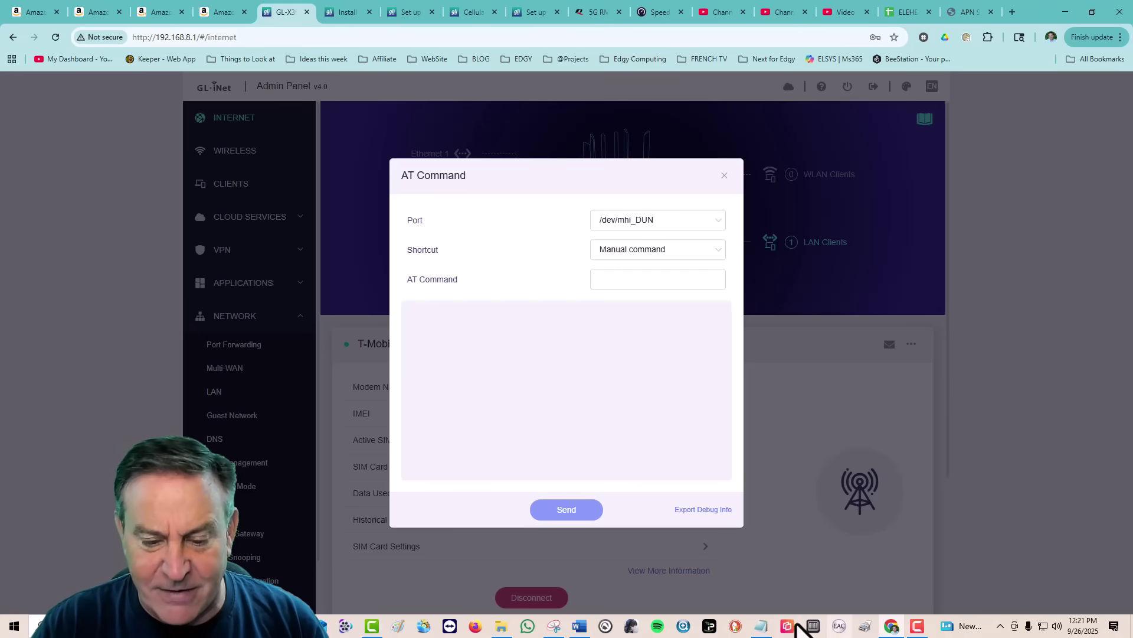
{"action": "left_click", "coordinate": [762, 627]}
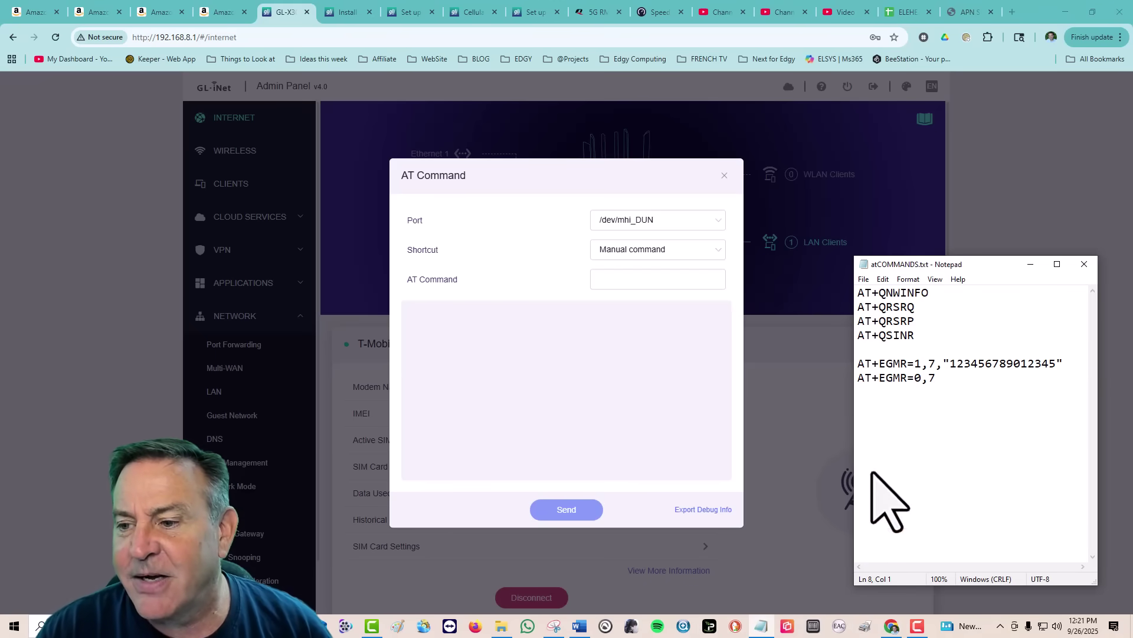
{"action": "left_click_drag", "start_coordinate": [947, 294], "coordinate": [859, 293]}
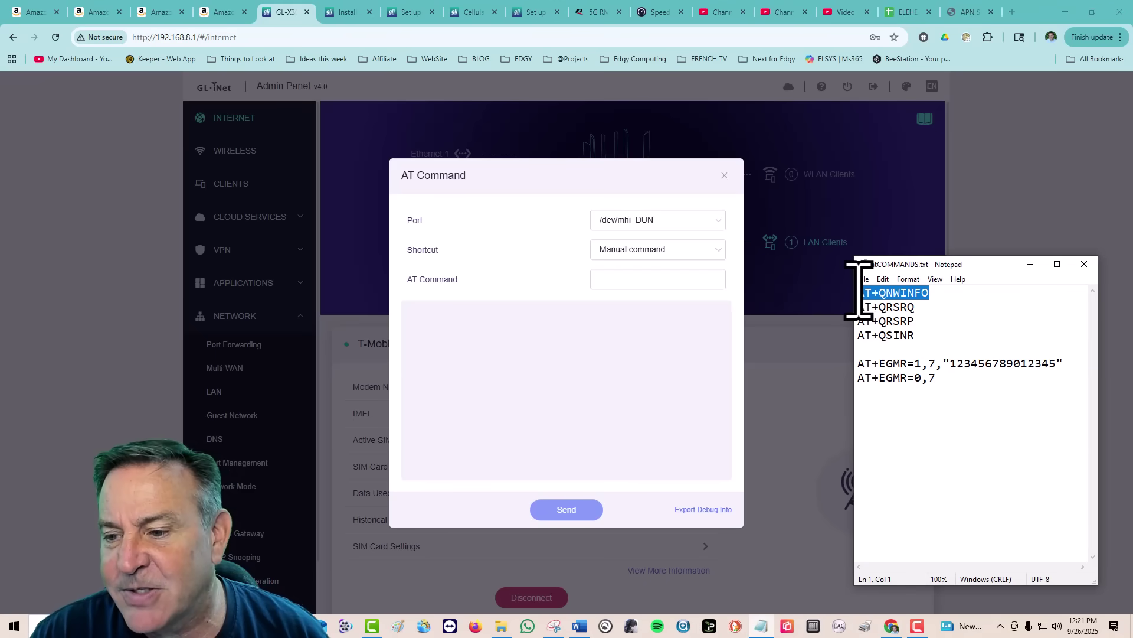
{"action": "right_click", "coordinate": [881, 296]}
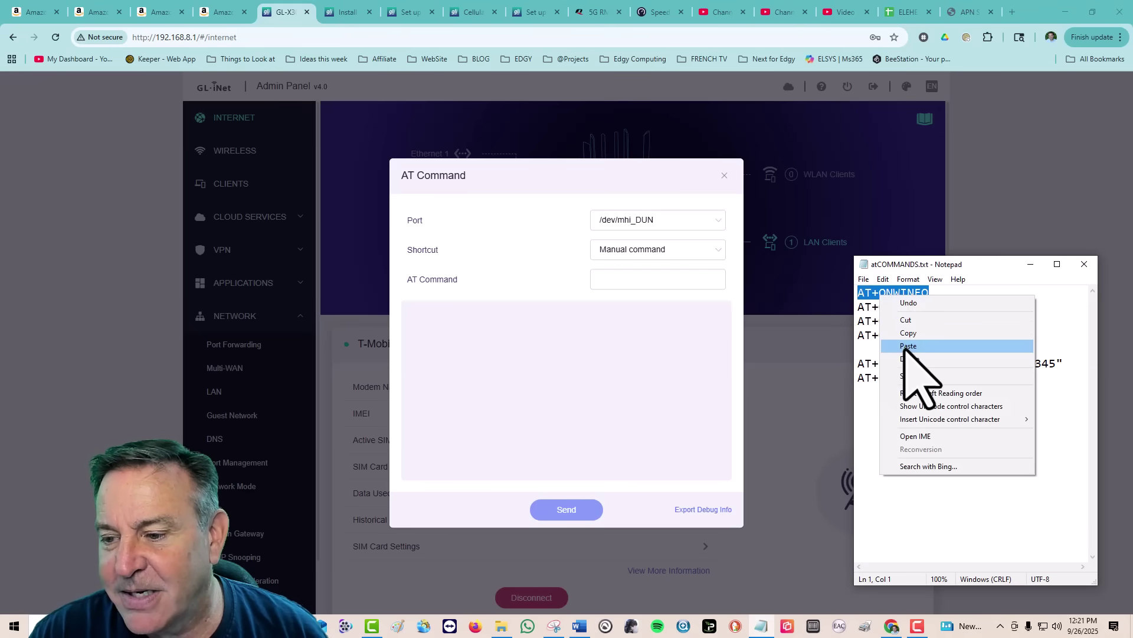
{"action": "left_click", "coordinate": [908, 334]}
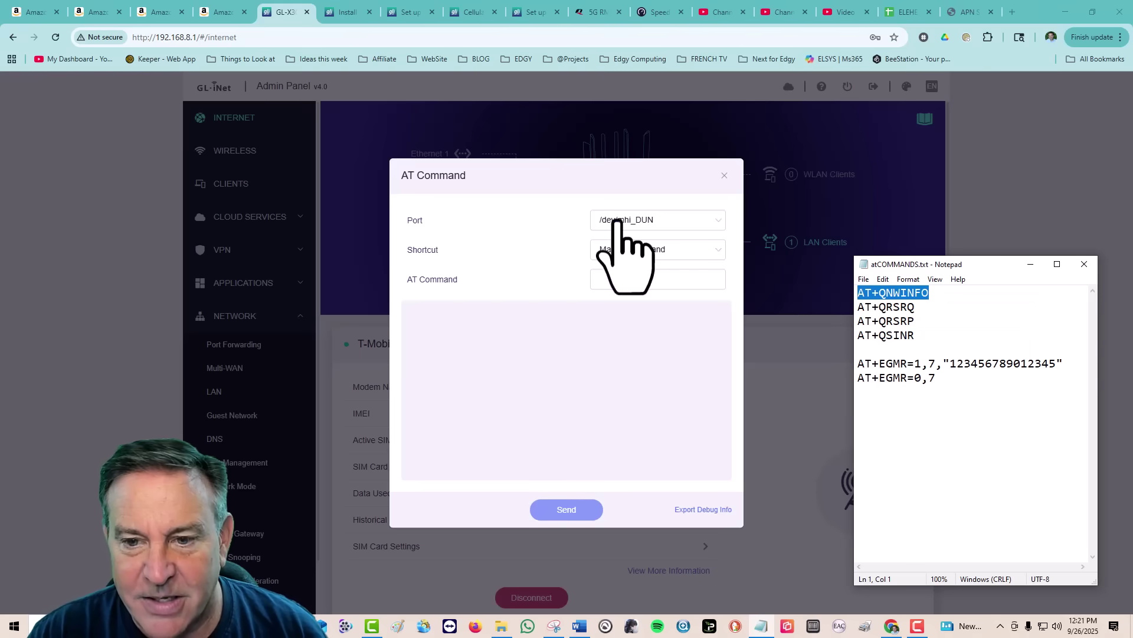
{"action": "left_click", "coordinate": [624, 282]}
{"action": "key", "text": "ctrl+v"}
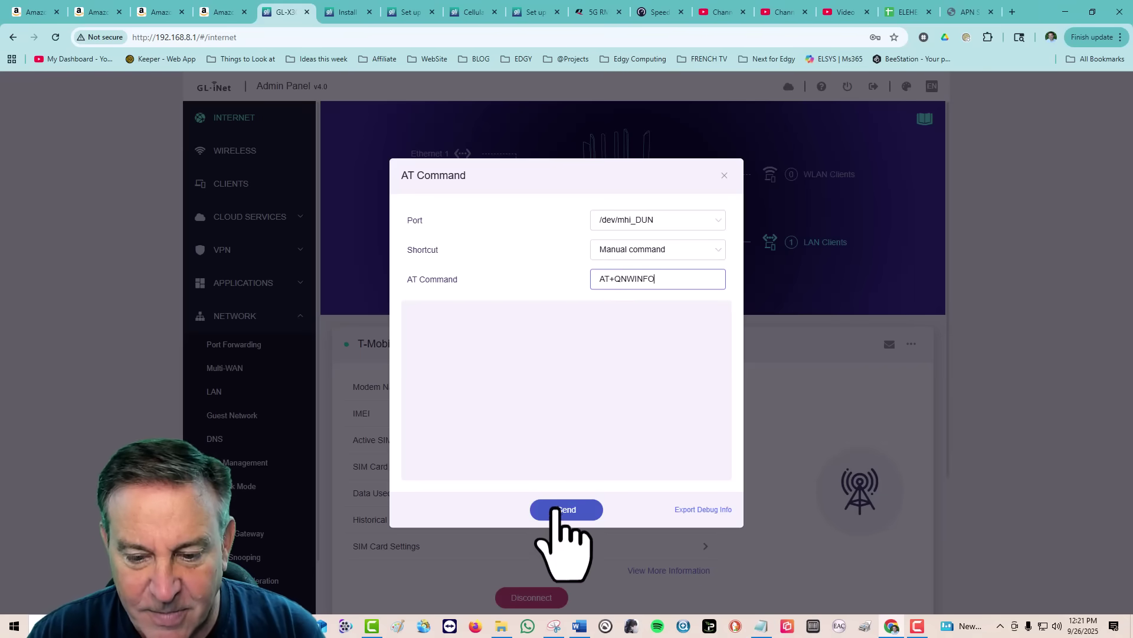
{"action": "left_click", "coordinate": [563, 509]}
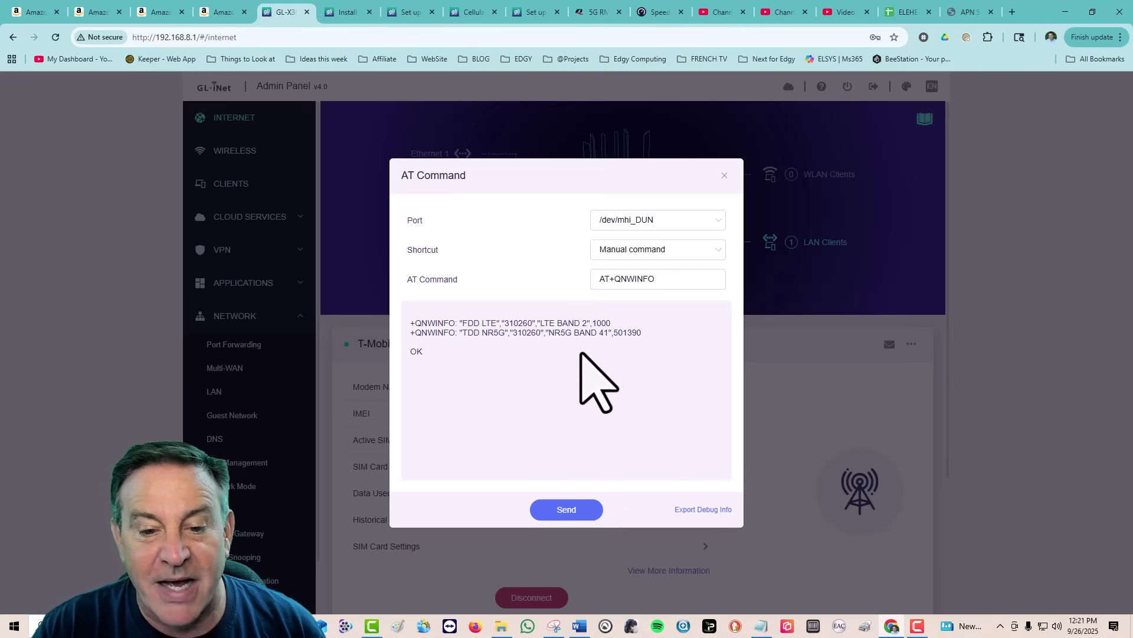
Close the AT console and open SIM Card Settings, keeping the IP type at IPv4.
{"action": "left_click", "coordinate": [724, 176]}
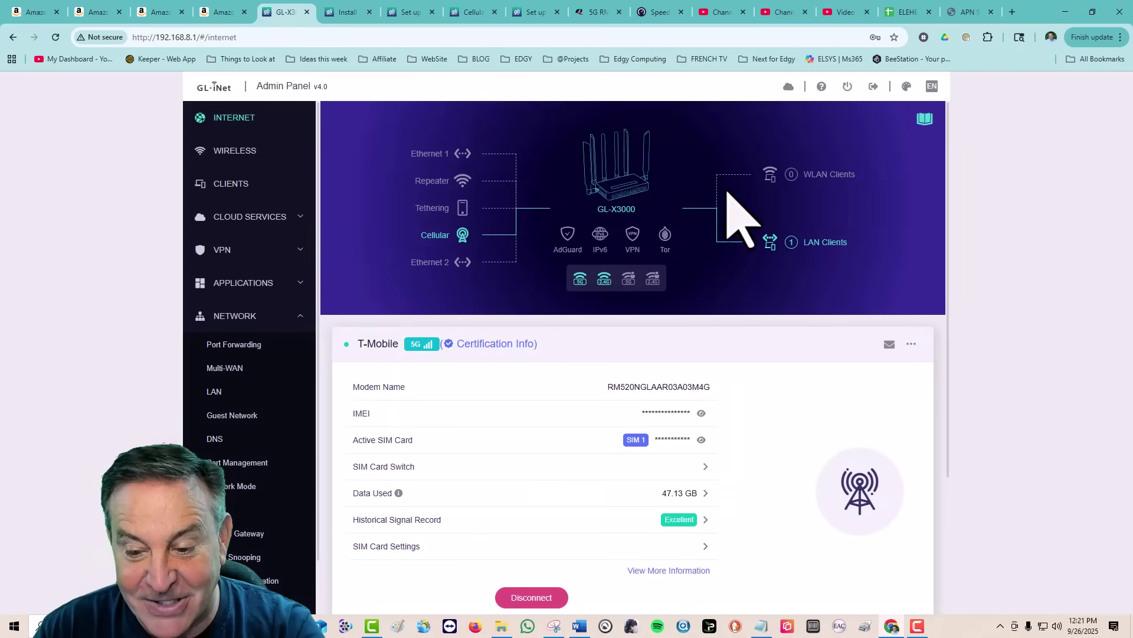
{"action": "scroll", "coordinate": [796, 354], "scroll_direction": "down", "scroll_amount": 2}
{"action": "left_click", "coordinate": [672, 427]}
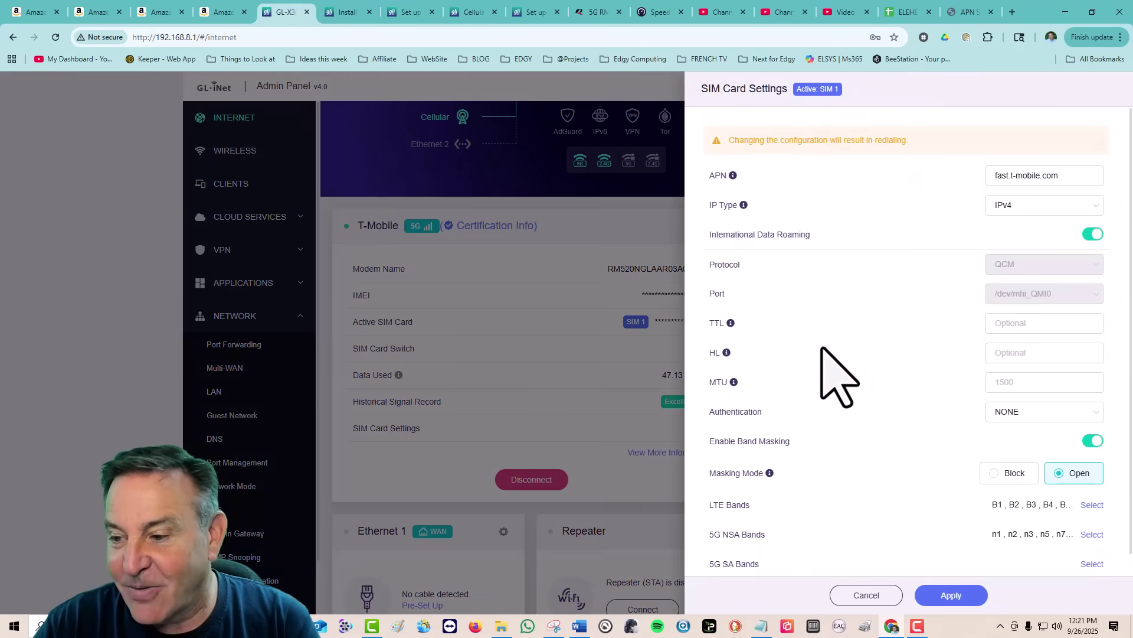
{"action": "scroll", "coordinate": [822, 353], "scroll_direction": "down", "scroll_amount": 1}
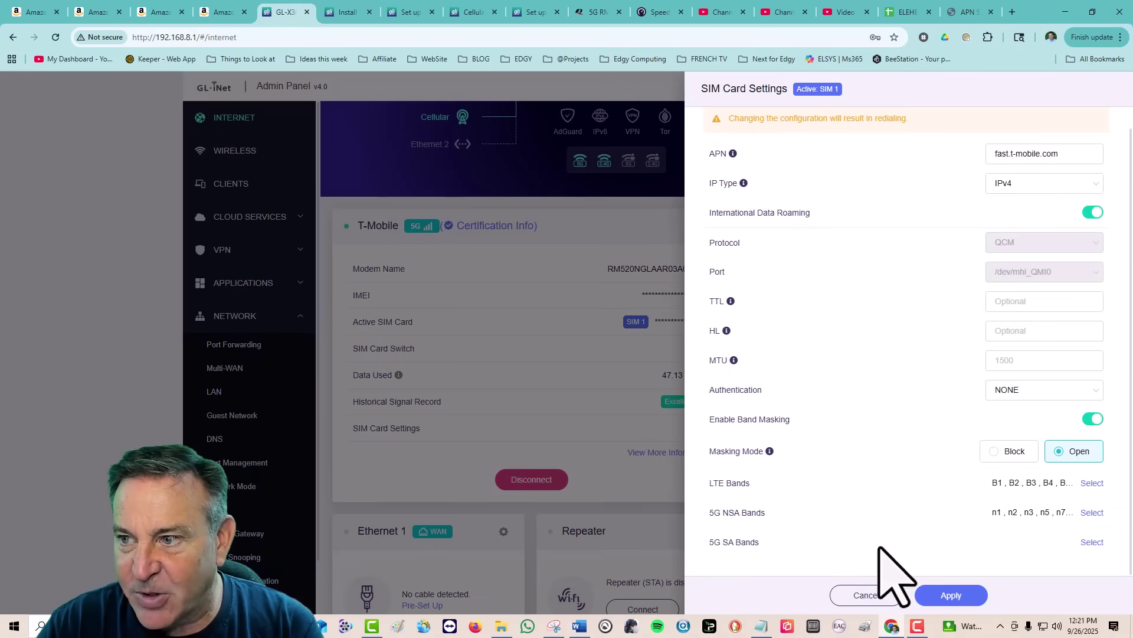
{"action": "left_click", "coordinate": [1034, 186]}
{"action": "left_click", "coordinate": [941, 248]}
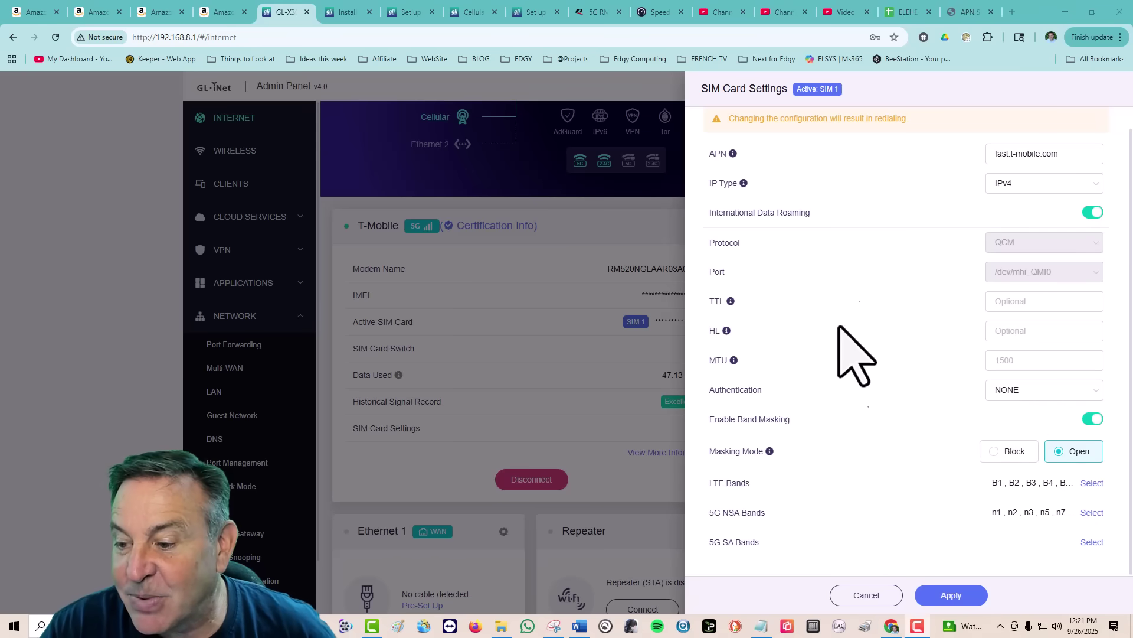
Review the 5G SA band selection, then cancel SIM Card Settings without applying.
{"action": "left_click", "coordinate": [1092, 542]}
{"action": "scroll", "coordinate": [661, 452], "scroll_direction": "down", "scroll_amount": 1}
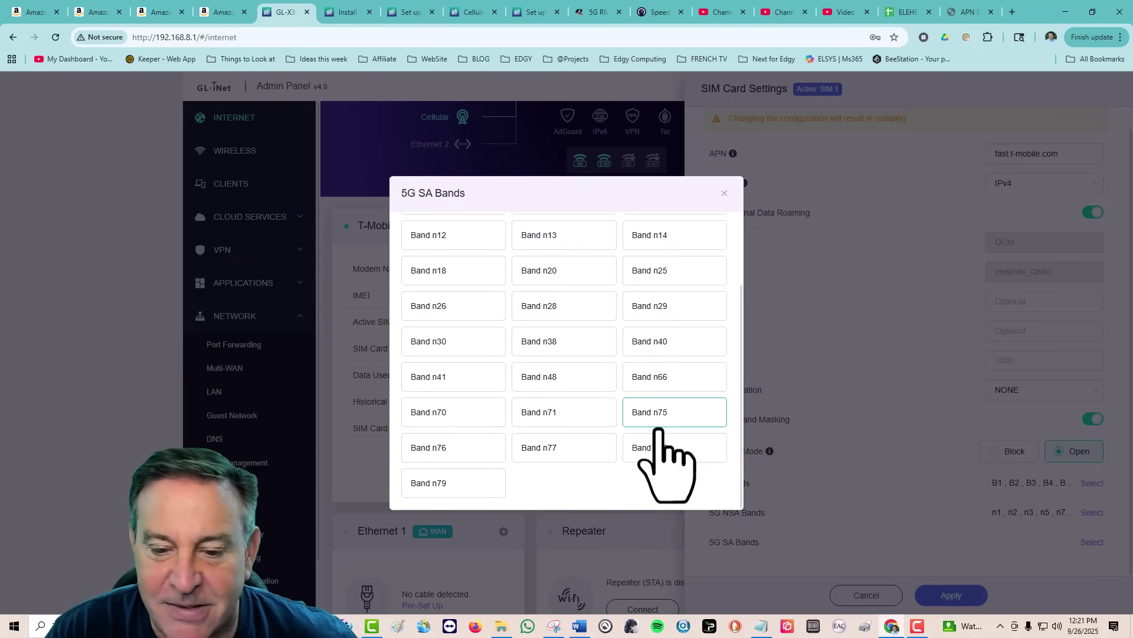
{"action": "left_click", "coordinate": [724, 193]}
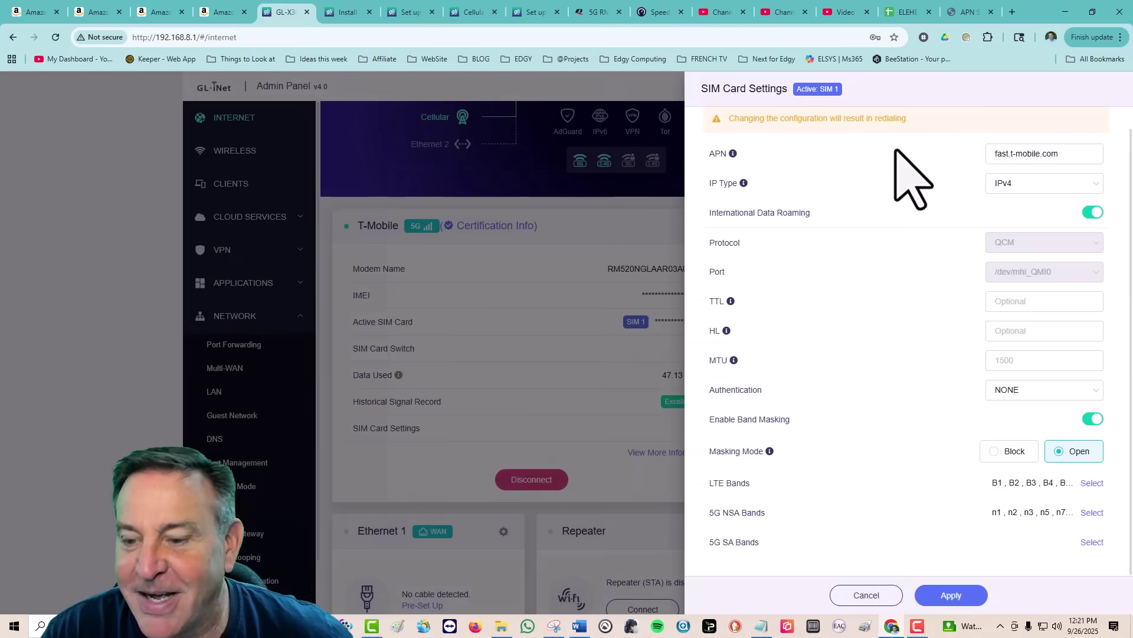
{"action": "left_click", "coordinate": [873, 601]}
Query the modem with ati, revealing a Quectel RM520N-GL, then view Quectel's RM520N series page.
{"action": "left_click", "coordinate": [912, 226]}
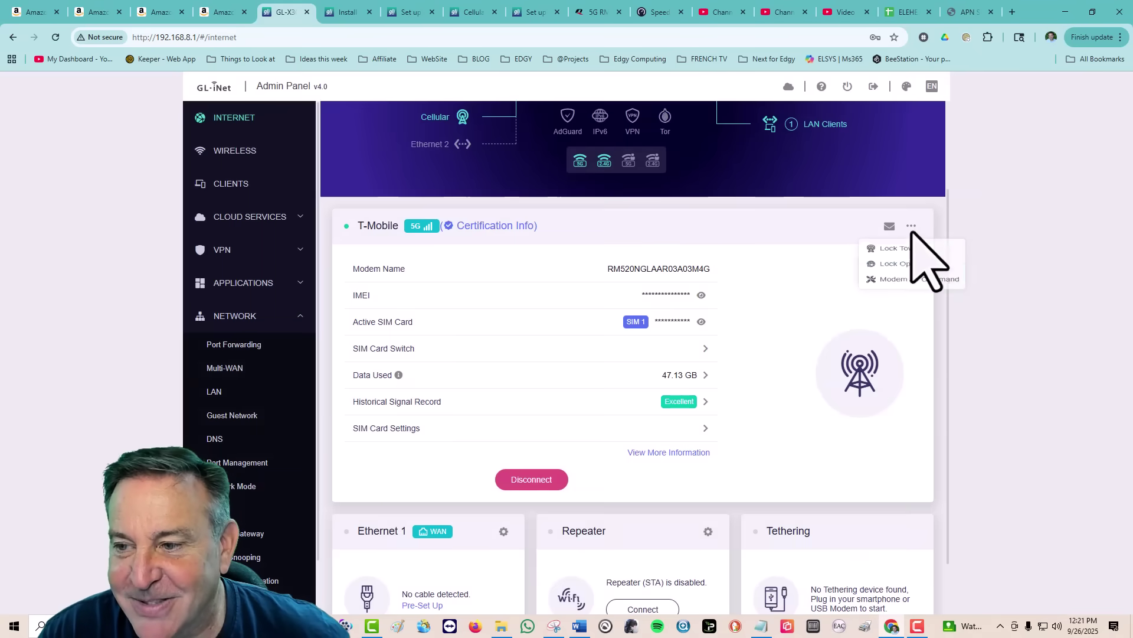
{"action": "left_click", "coordinate": [898, 294]}
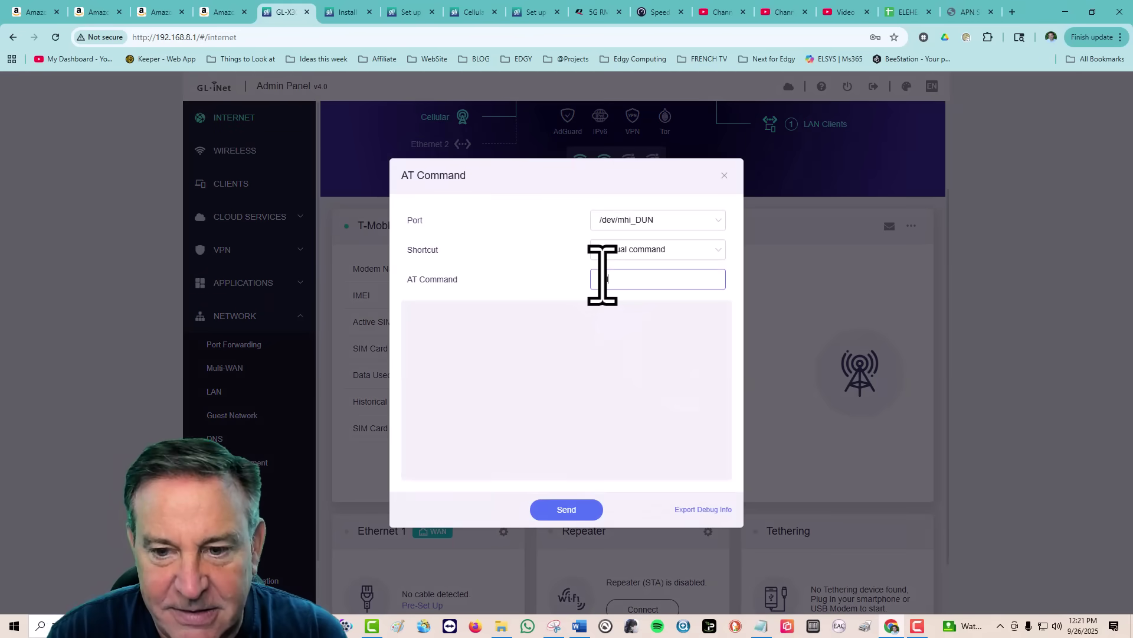
{"action": "left_click", "coordinate": [603, 279]}
{"action": "type", "text": "ati"}
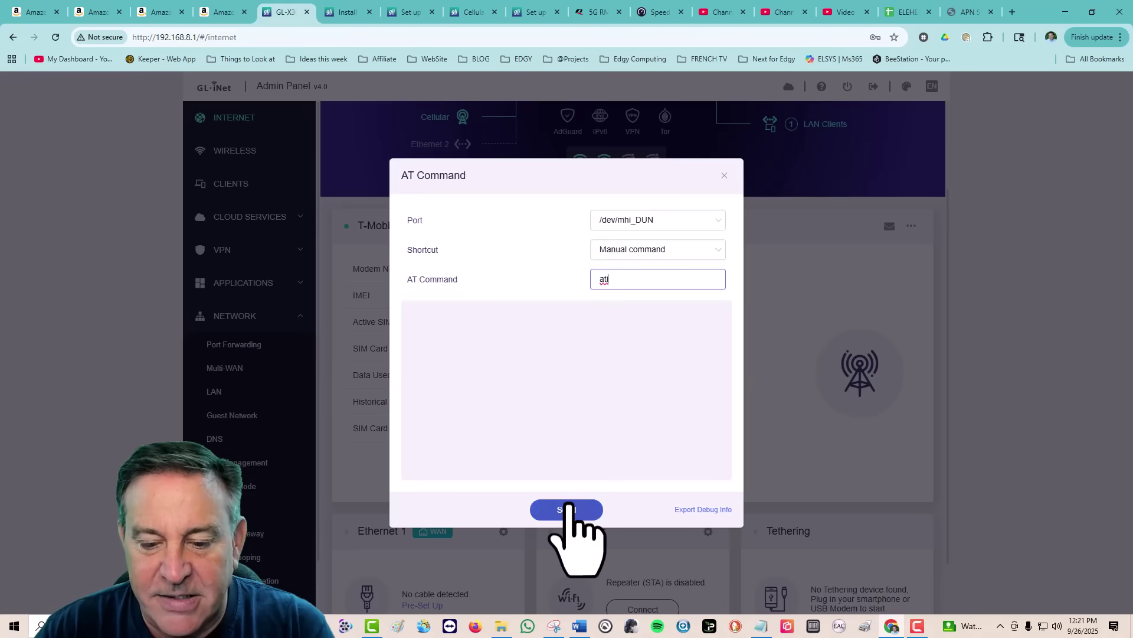
{"action": "left_click", "coordinate": [568, 509]}
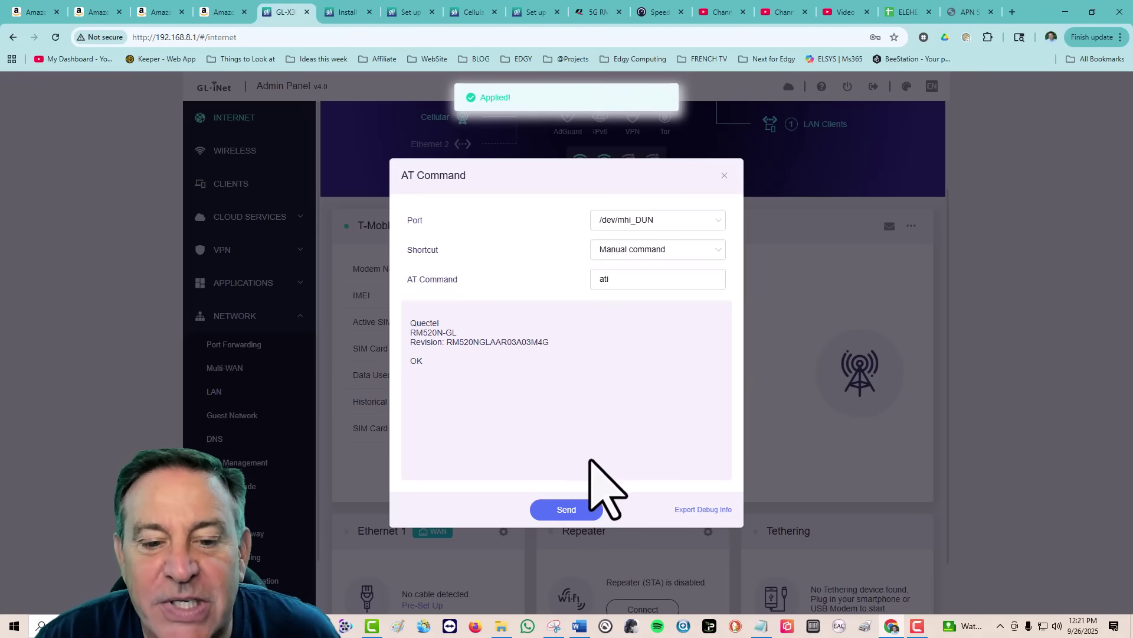
{"action": "left_click", "coordinate": [596, 13]}
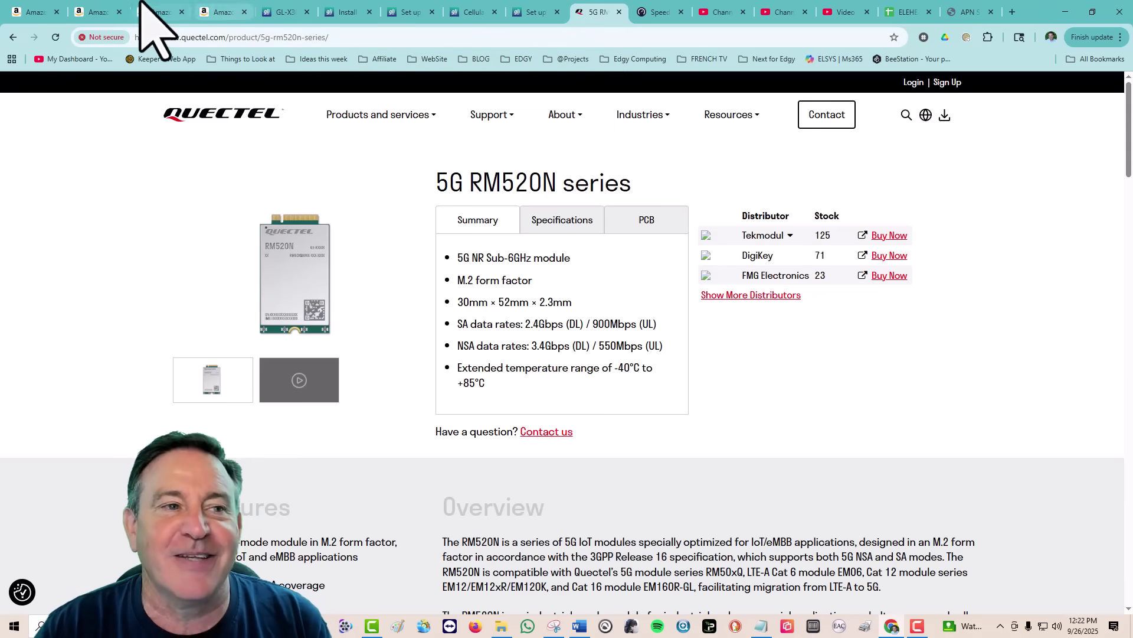
Switch to the Amazon GL-X3000 listing showing the GL-X3000NR 5G NR band chart.
{"action": "left_click", "coordinate": [46, 10]}
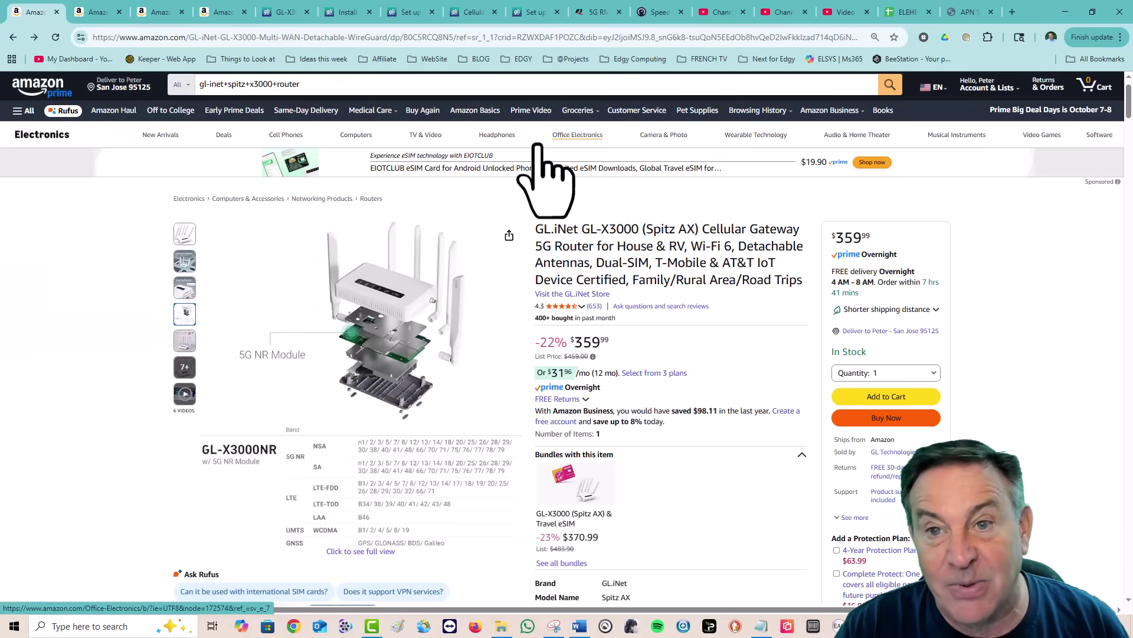
Bring up the Speedtest by Ookla results and start a new speed test.
{"action": "left_click", "coordinate": [655, 10]}
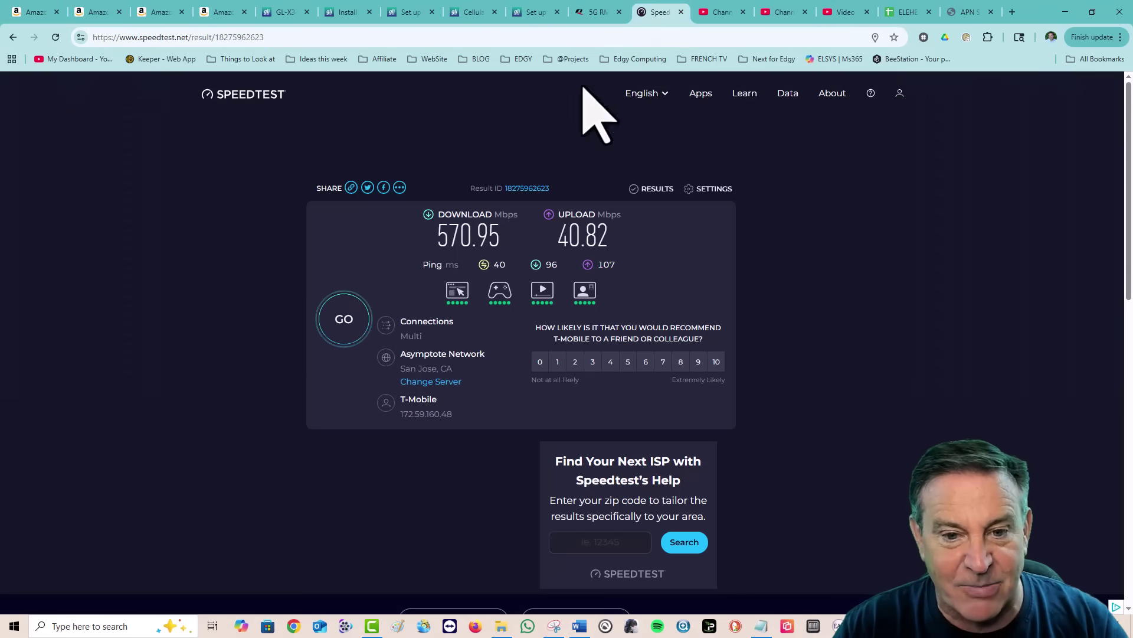
{"action": "left_click", "coordinate": [345, 319]}
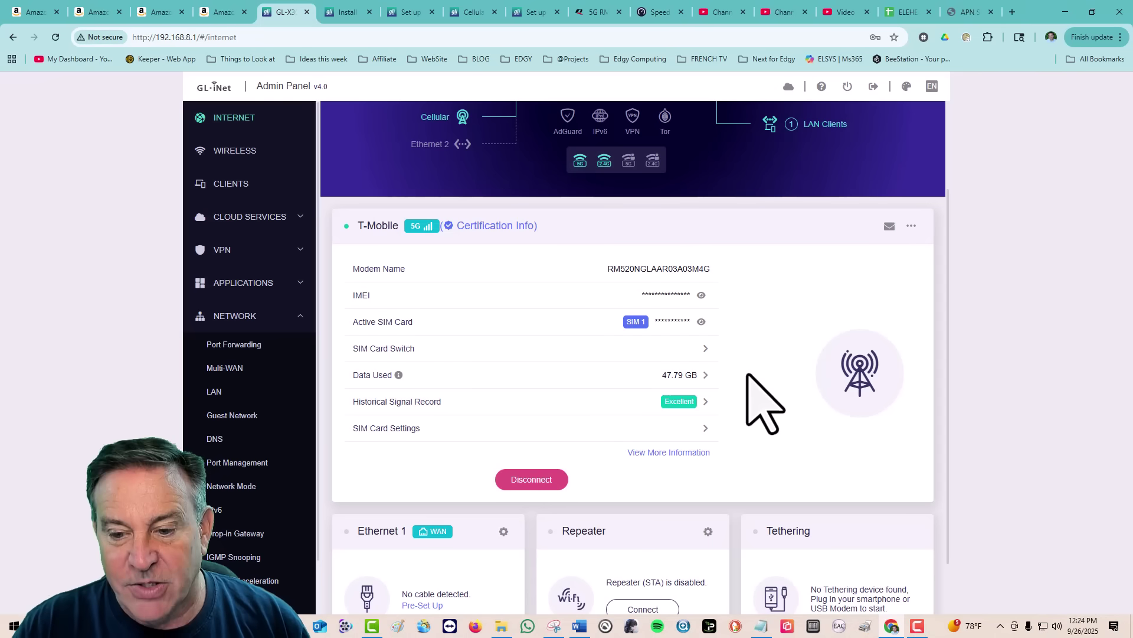
{"action": "left_click", "coordinate": [662, 435]}
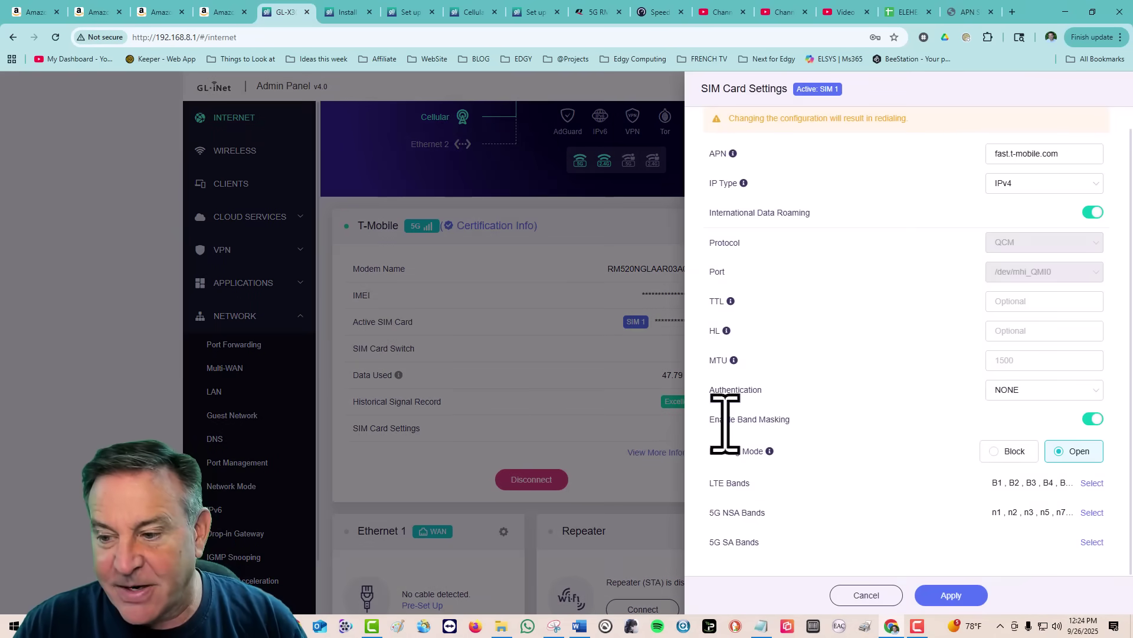
{"action": "left_click", "coordinate": [854, 593]}
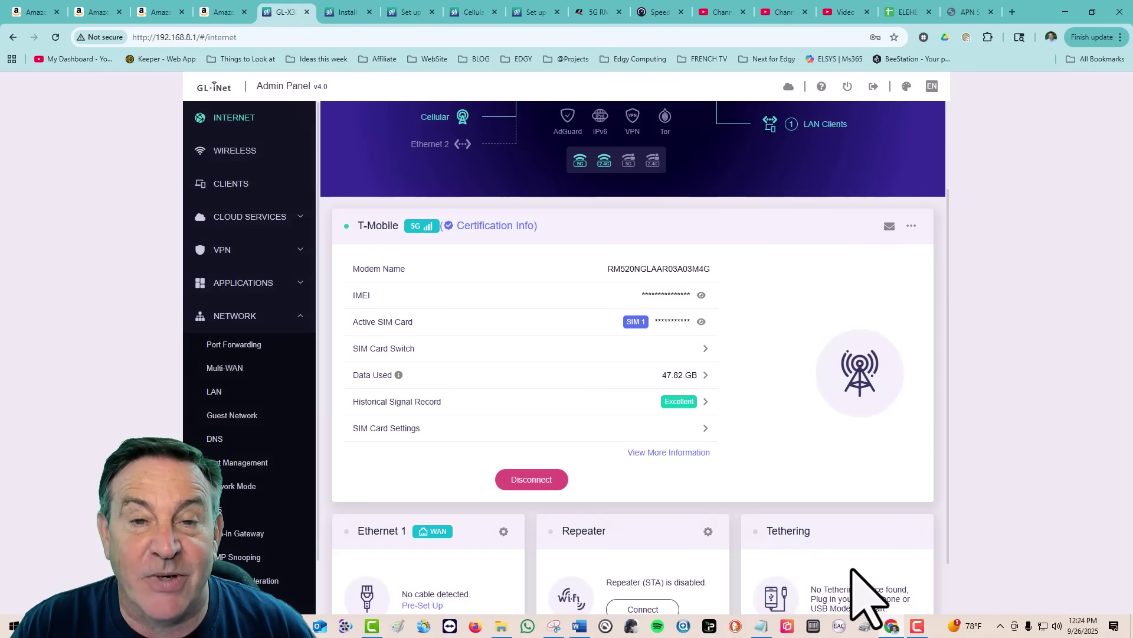
Glance at the antenna install guide, then open the admin panel's help menu with the support-doc links.
{"action": "left_click", "coordinate": [366, 7]}
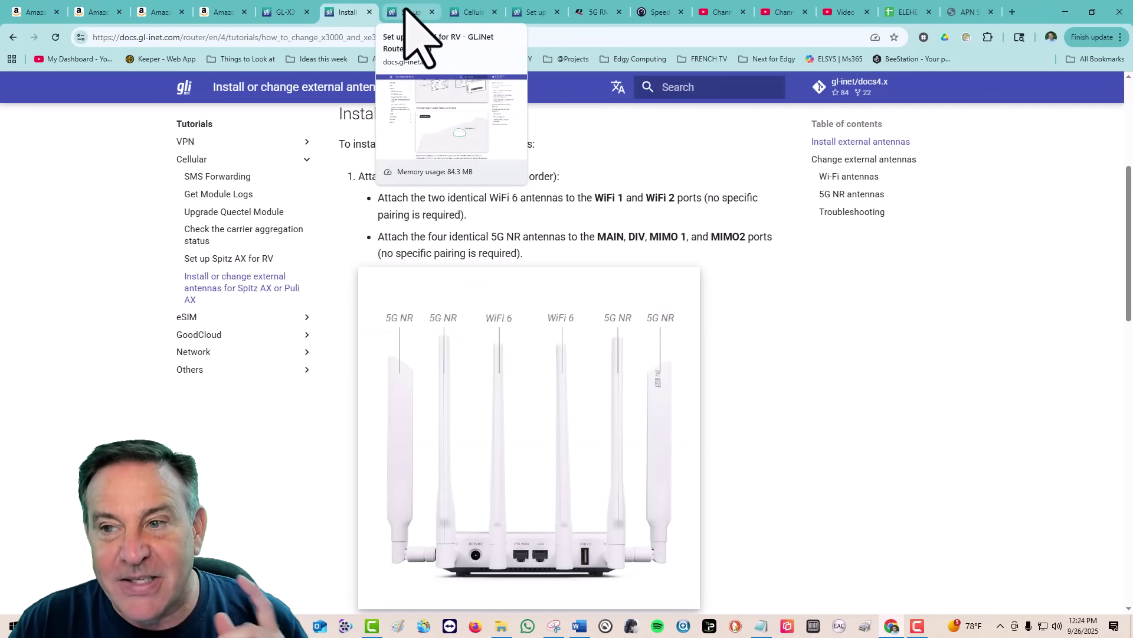
{"action": "left_click", "coordinate": [292, 12]}
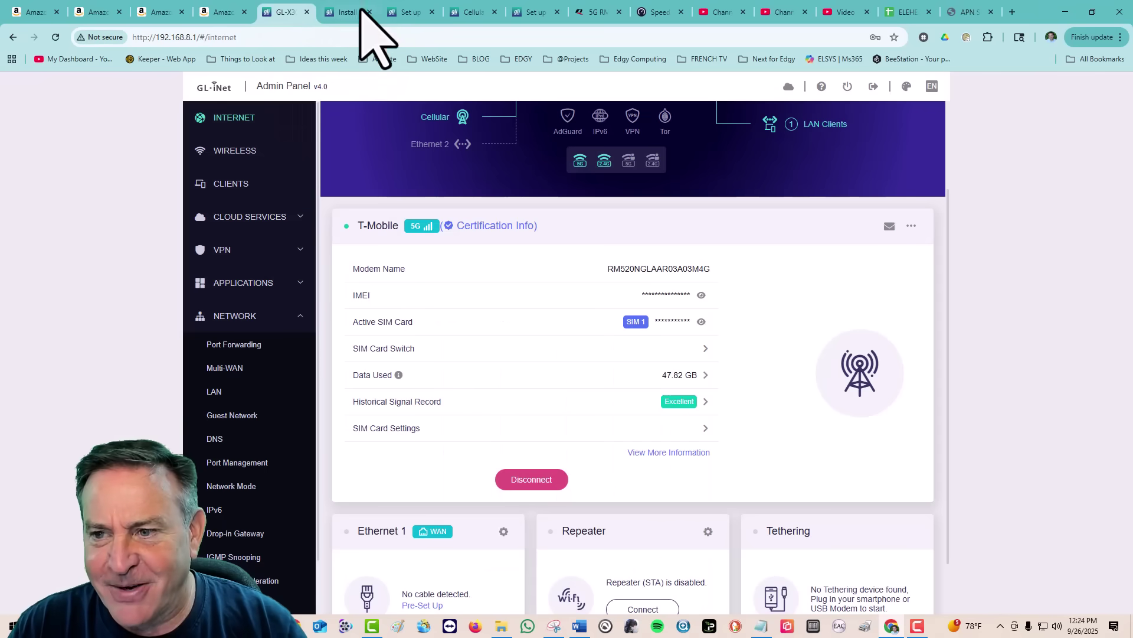
{"action": "scroll", "coordinate": [872, 203], "scroll_direction": "up", "scroll_amount": 2}
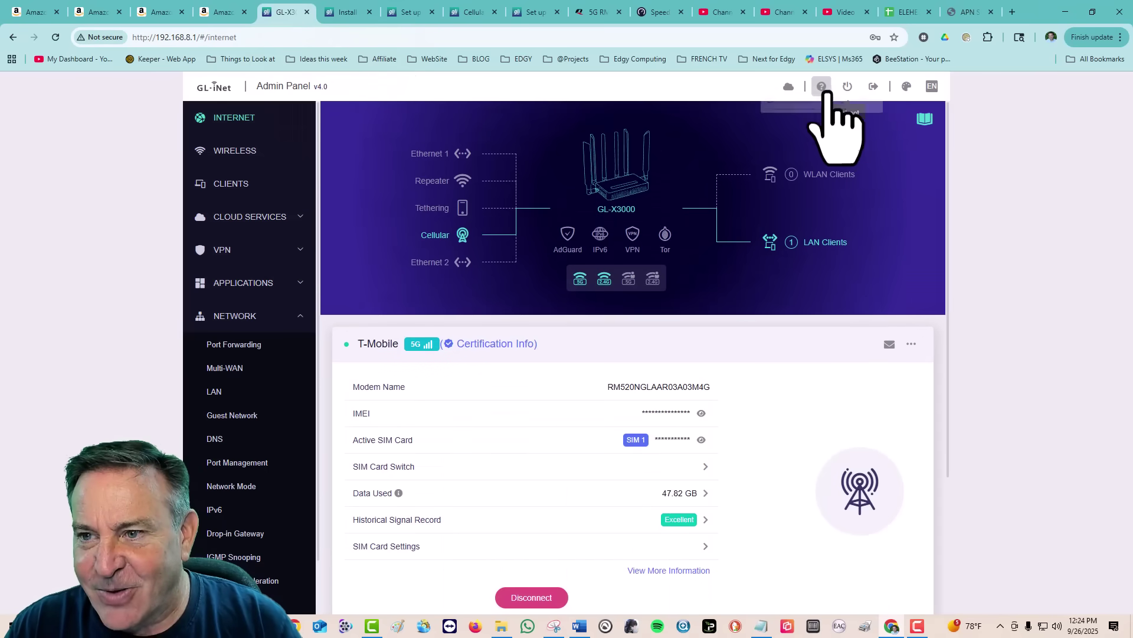
{"action": "mouse_move", "coordinate": [825, 89]}
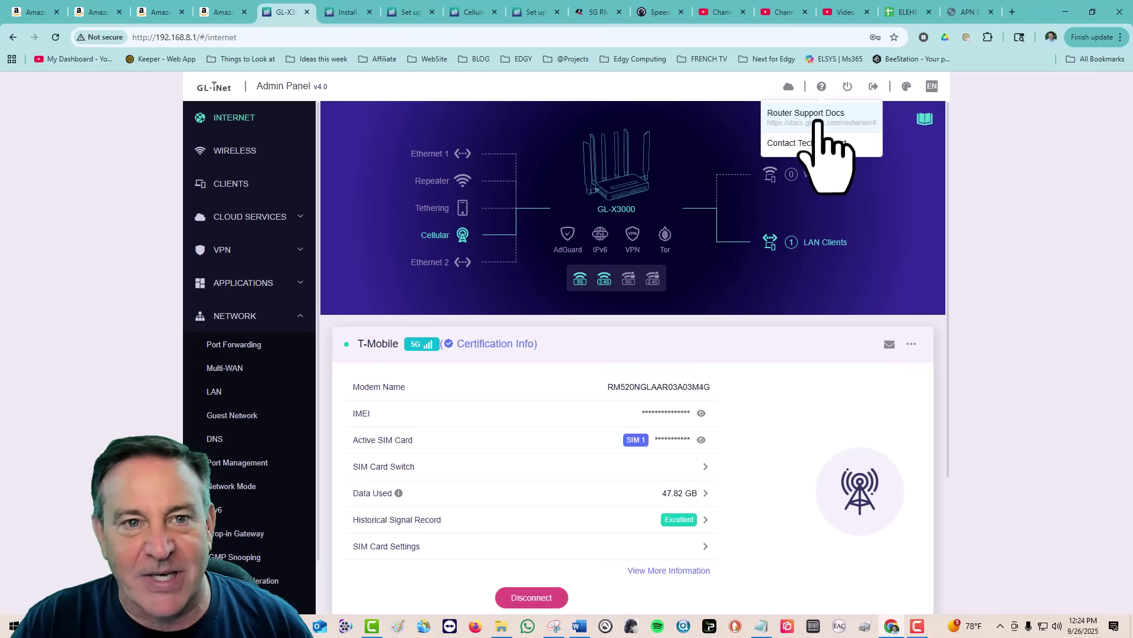
Read the Spitz AX / Puli AX external antenna guide down to 5G NR antennas and Troubleshooting.
{"action": "left_click", "coordinate": [347, 13]}
{"action": "scroll", "coordinate": [520, 200], "scroll_direction": "down", "scroll_amount": 1}
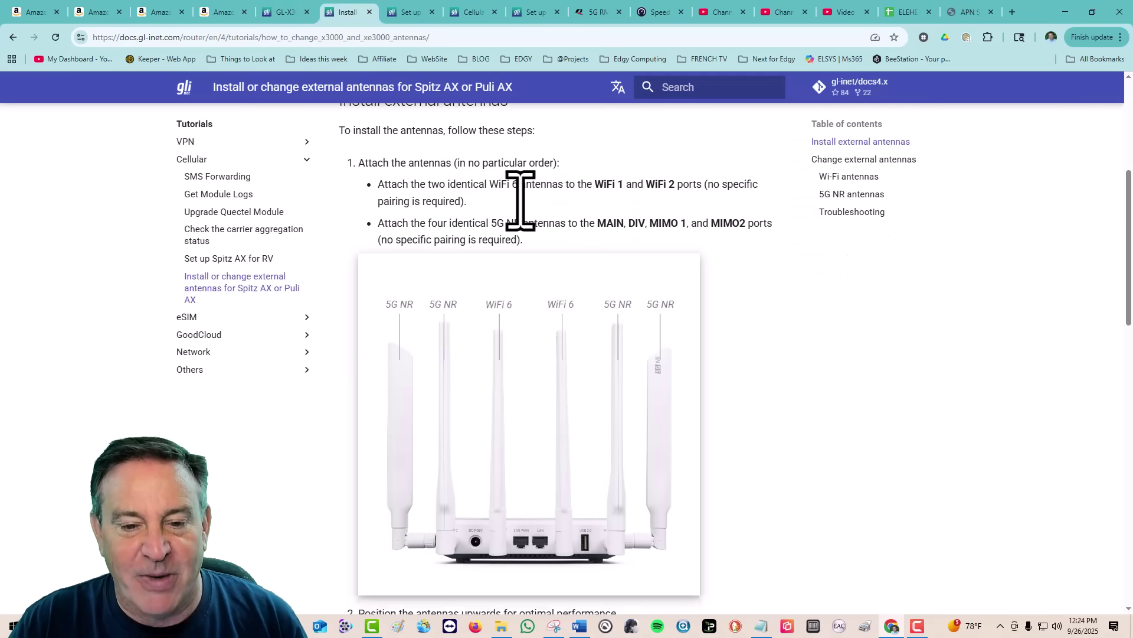
{"action": "scroll", "coordinate": [520, 201], "scroll_direction": "down", "scroll_amount": 4}
{"action": "scroll", "coordinate": [519, 201], "scroll_direction": "up", "scroll_amount": 2}
{"action": "scroll", "coordinate": [534, 228], "scroll_direction": "down", "scroll_amount": 14}
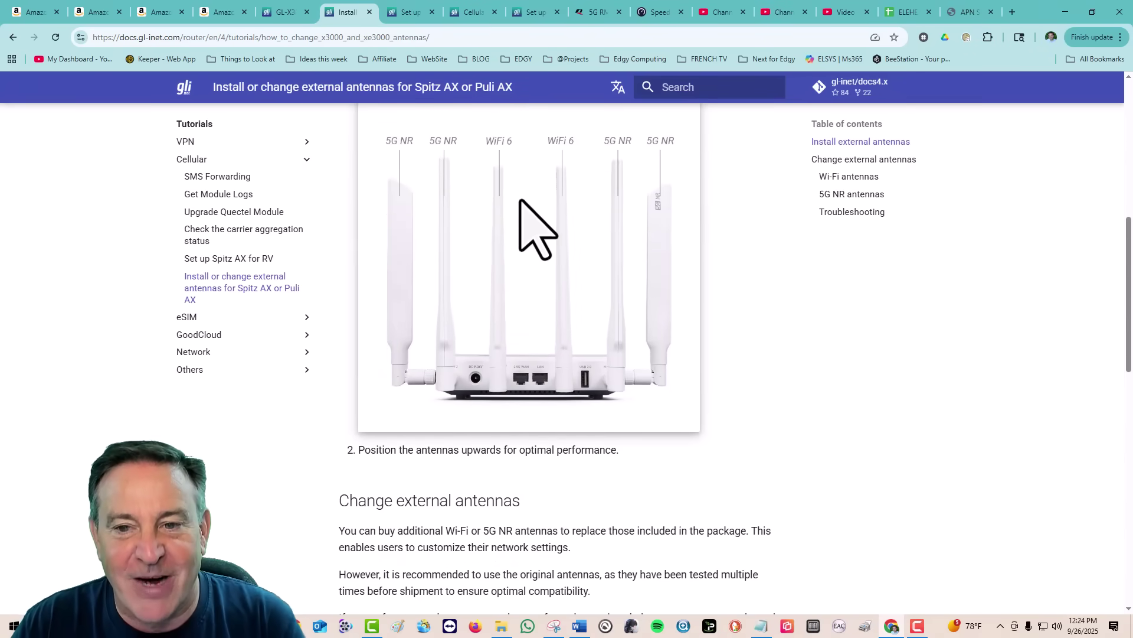
{"action": "scroll", "coordinate": [535, 227], "scroll_direction": "down", "scroll_amount": 4}
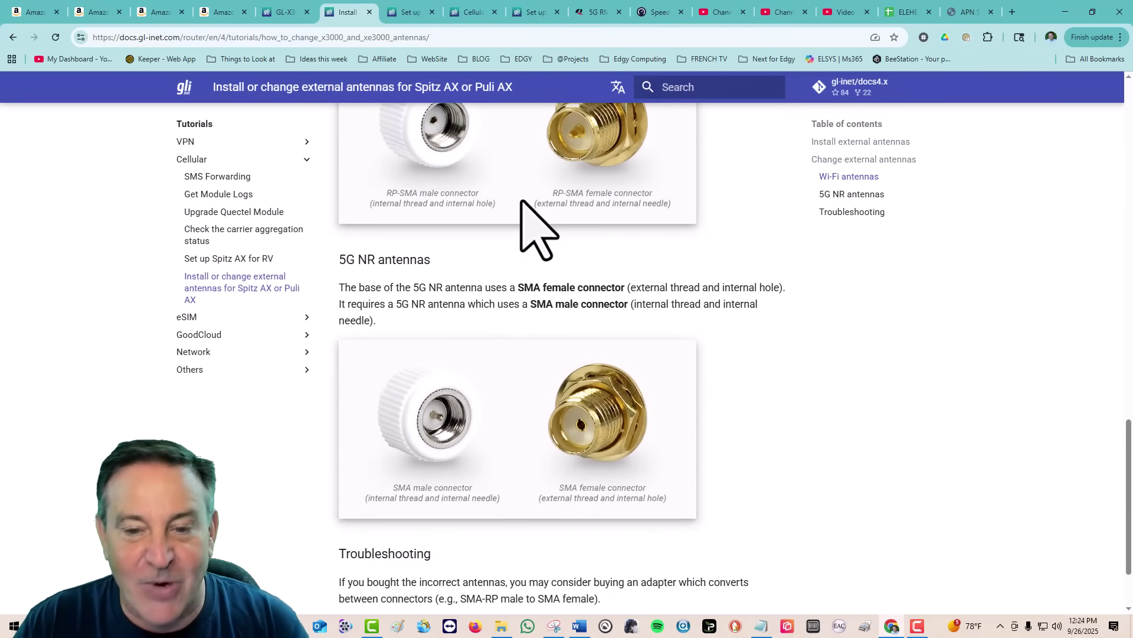
Read the Spitz AX RV guide's mounting steps up to Step 3, which recommends MobileMark's LTMG942 roof antenna.
{"action": "left_click", "coordinate": [409, 11]}
{"action": "scroll", "coordinate": [552, 159], "scroll_direction": "down", "scroll_amount": 8}
{"action": "scroll", "coordinate": [543, 141], "scroll_direction": "down", "scroll_amount": 6}
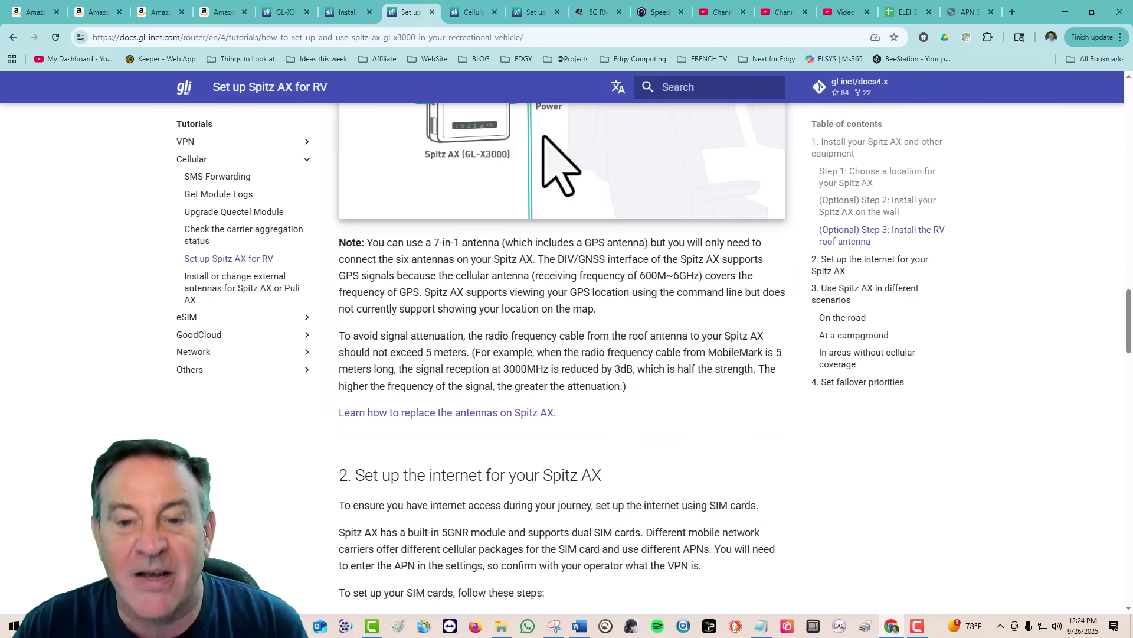
{"action": "scroll", "coordinate": [545, 141], "scroll_direction": "up", "scroll_amount": 15}
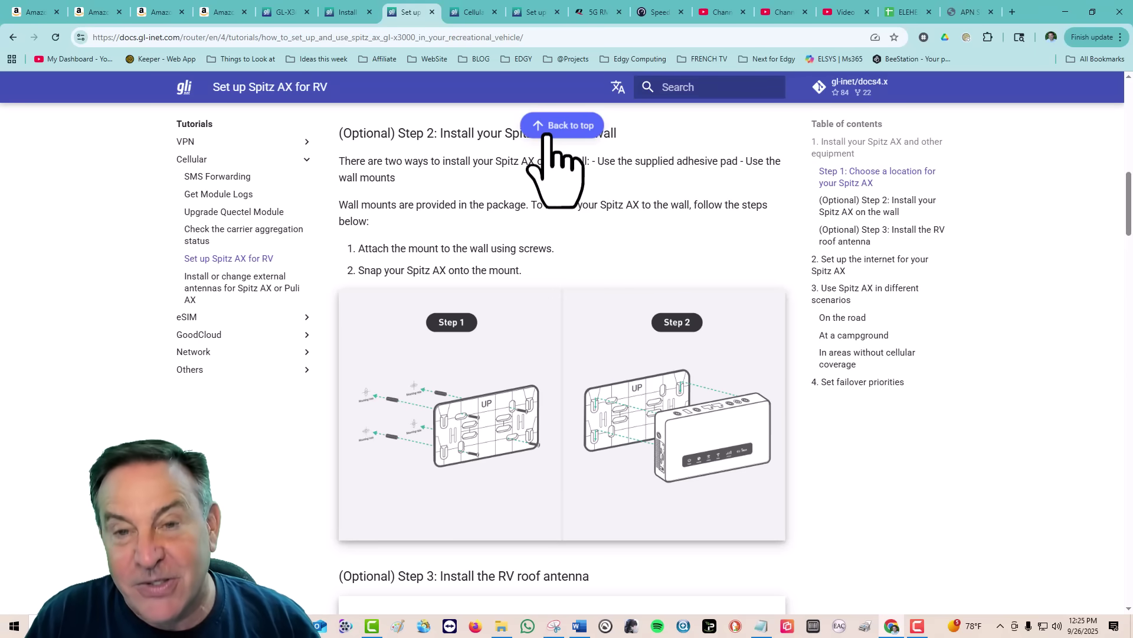
{"action": "left_click", "coordinate": [547, 135]}
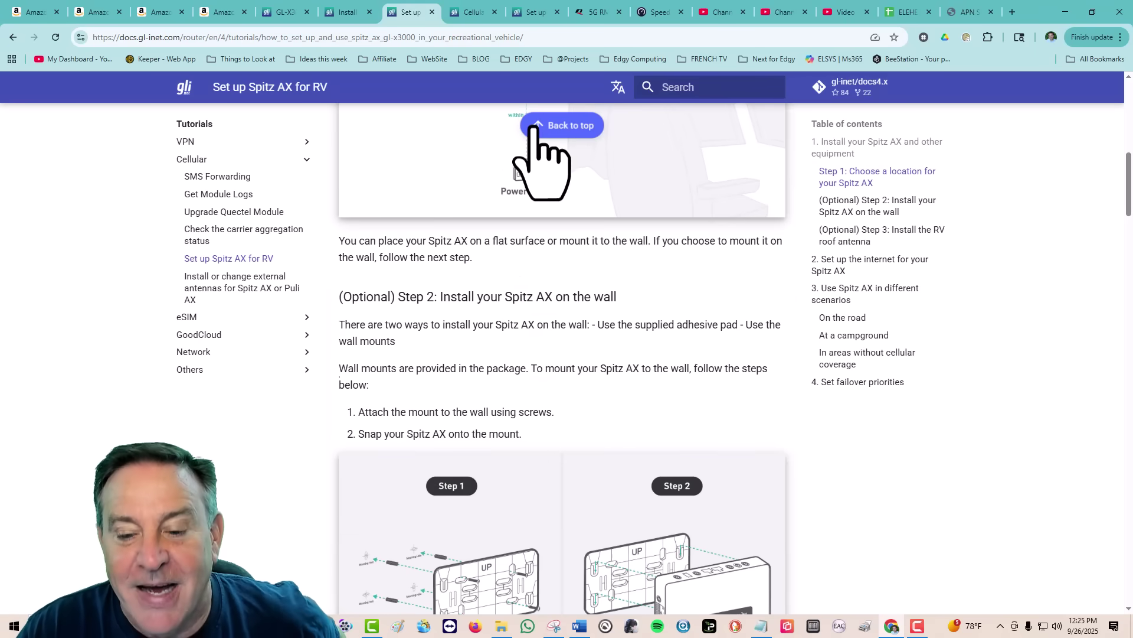
{"action": "scroll", "coordinate": [544, 153], "scroll_direction": "down", "scroll_amount": 15}
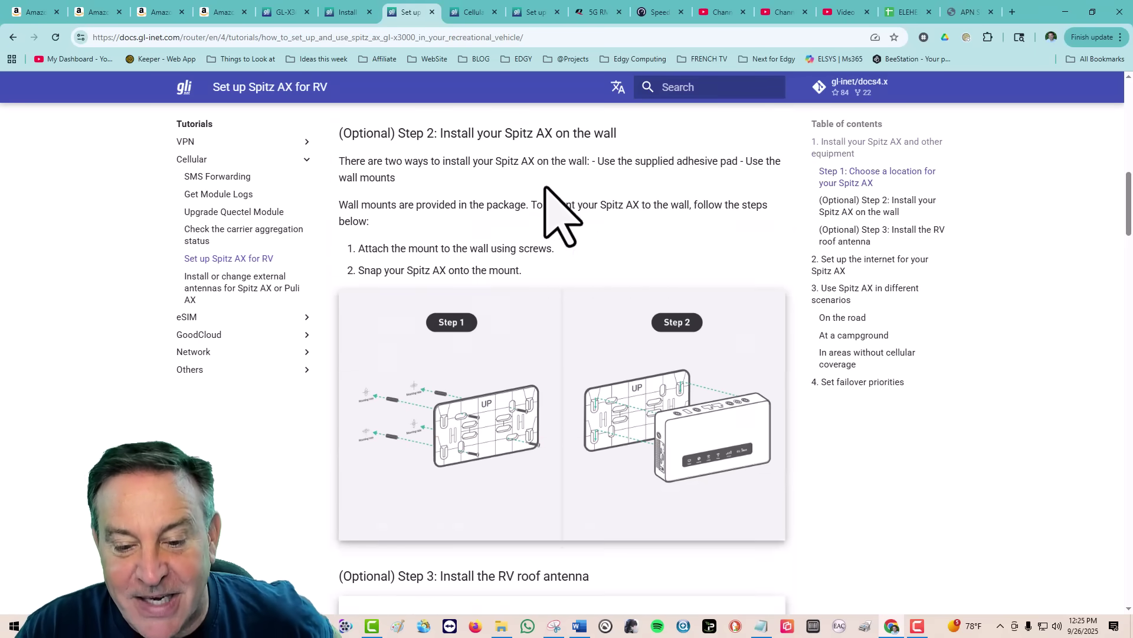
{"action": "scroll", "coordinate": [544, 196], "scroll_direction": "up", "scroll_amount": 3}
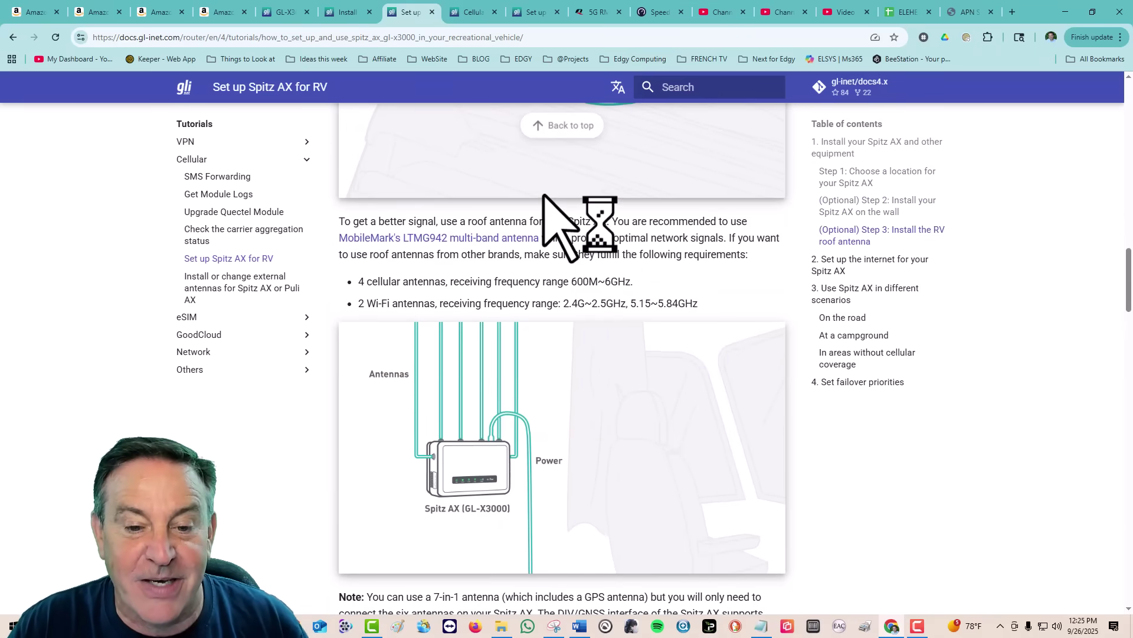
Compare the Waveform QuadPro and QuadMini listings, ending on the $319.99 QuadMini kit with 10' cable.
{"action": "left_click", "coordinate": [94, 11]}
{"action": "left_click", "coordinate": [156, 11]}
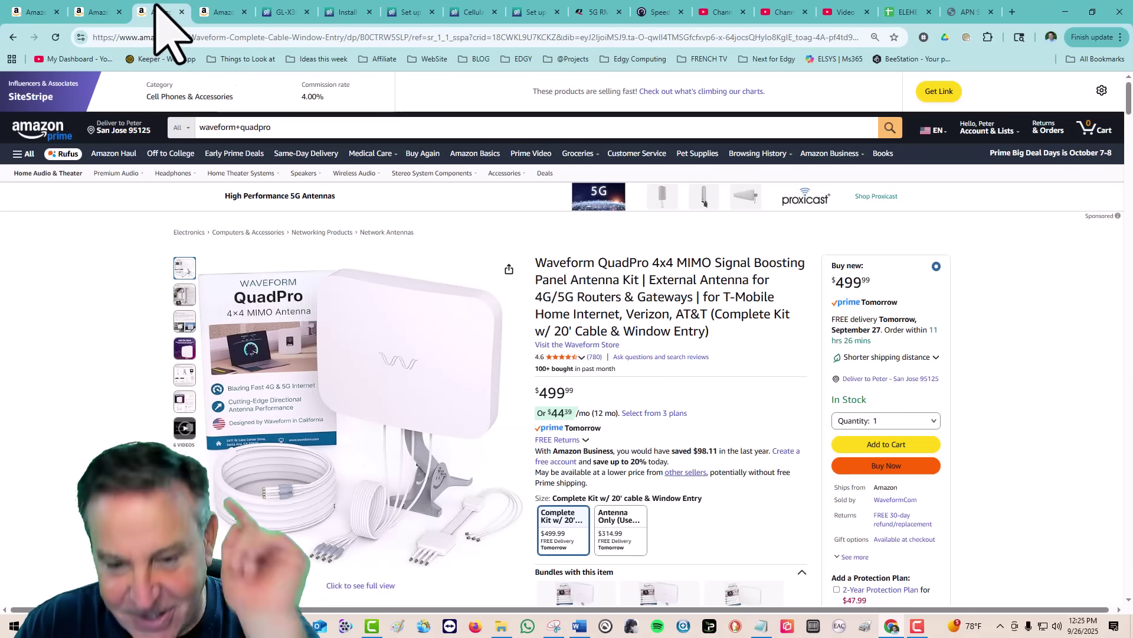
{"action": "mouse_move", "coordinate": [209, 12]}
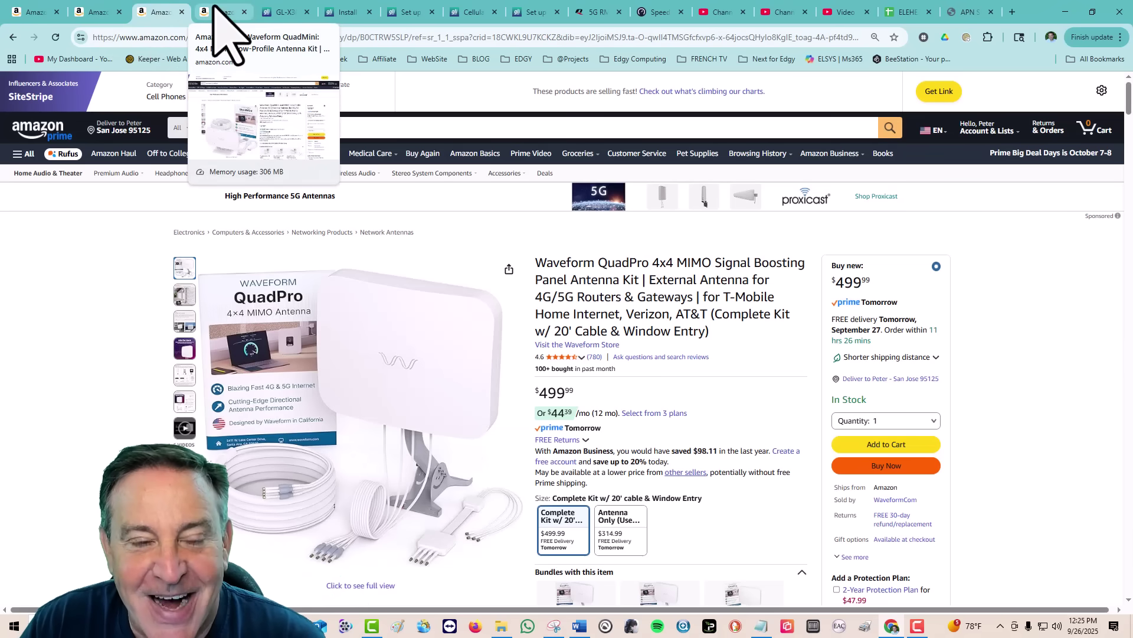
{"action": "left_click", "coordinate": [218, 13]}
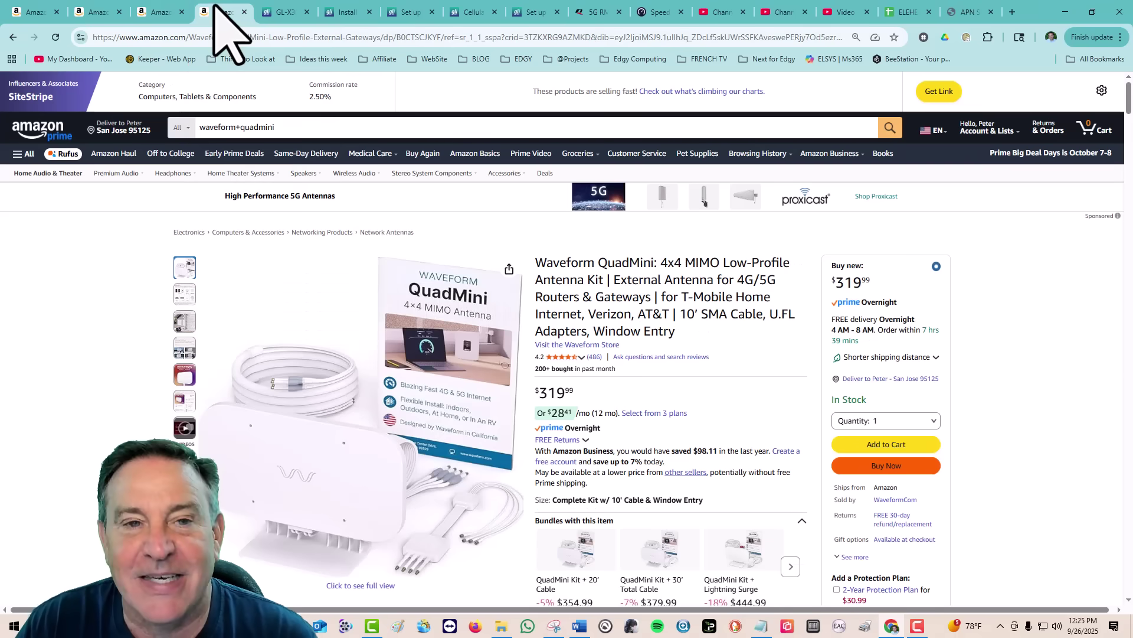
{"action": "left_click", "coordinate": [160, 11]}
{"action": "left_click", "coordinate": [224, 11]}
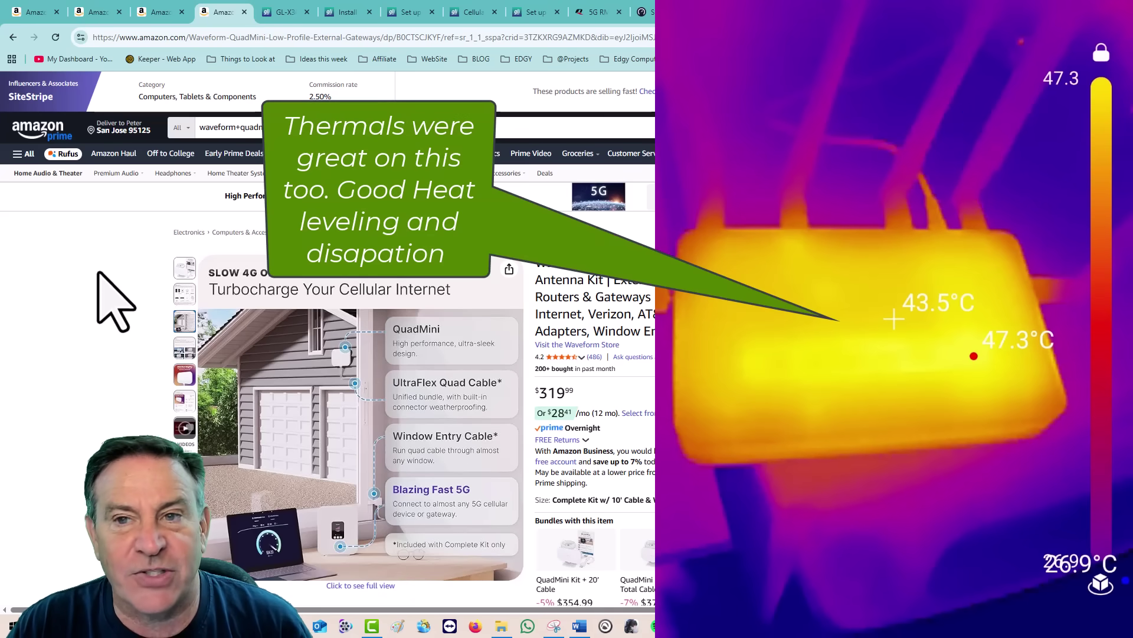
Open the cellular connection's AT command console and the saved list of AT commands.
{"action": "left_click", "coordinate": [289, 12]}
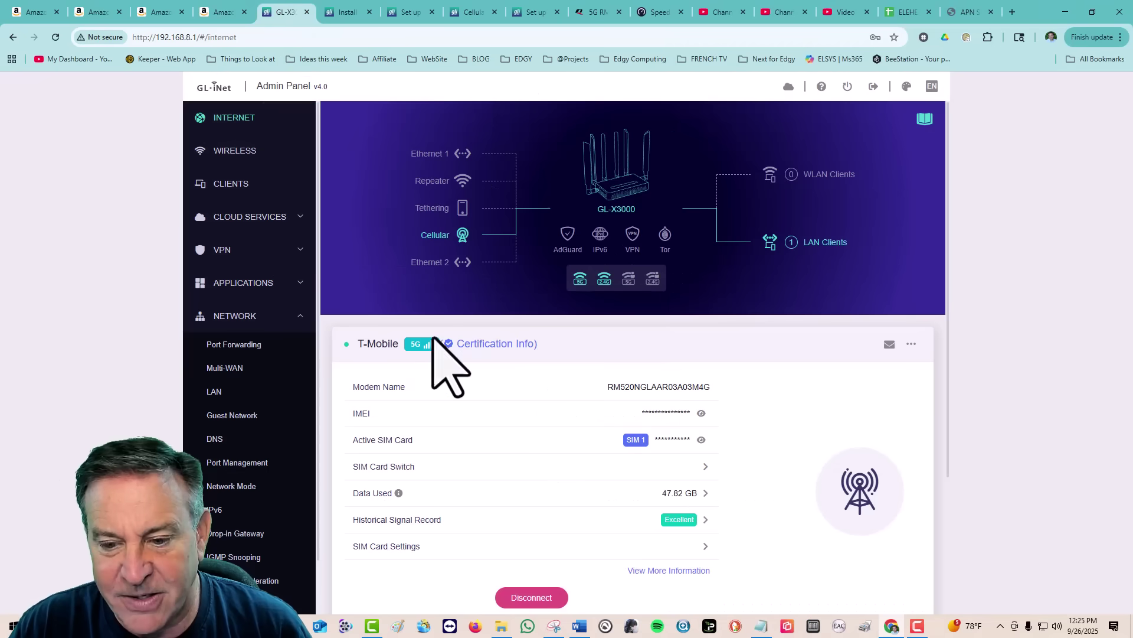
{"action": "left_click", "coordinate": [912, 344]}
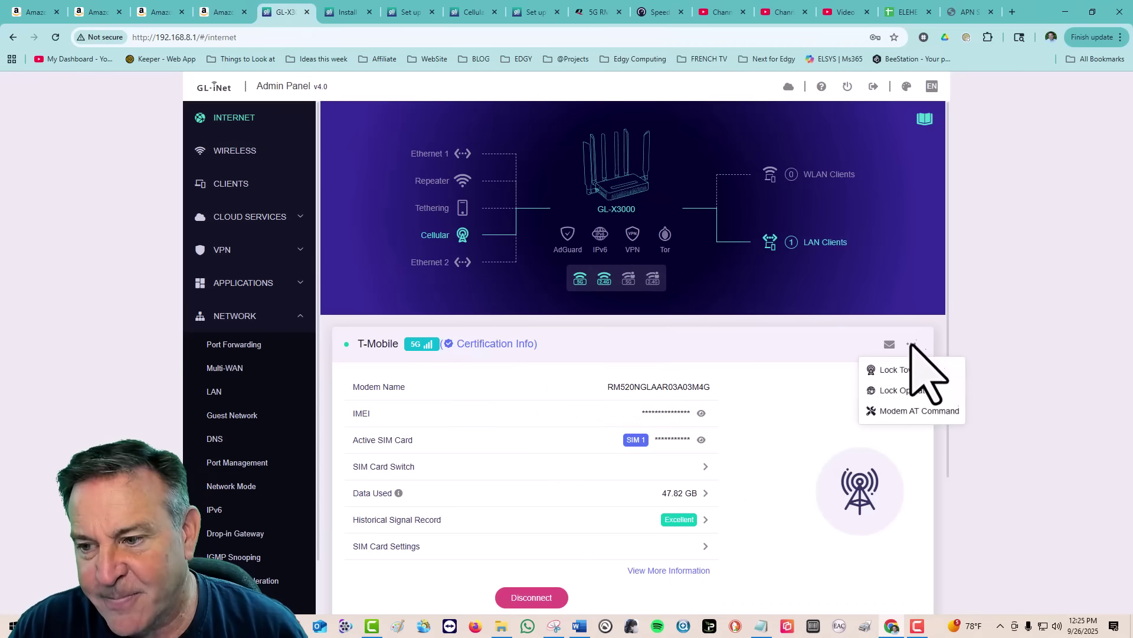
{"action": "left_click", "coordinate": [919, 412]}
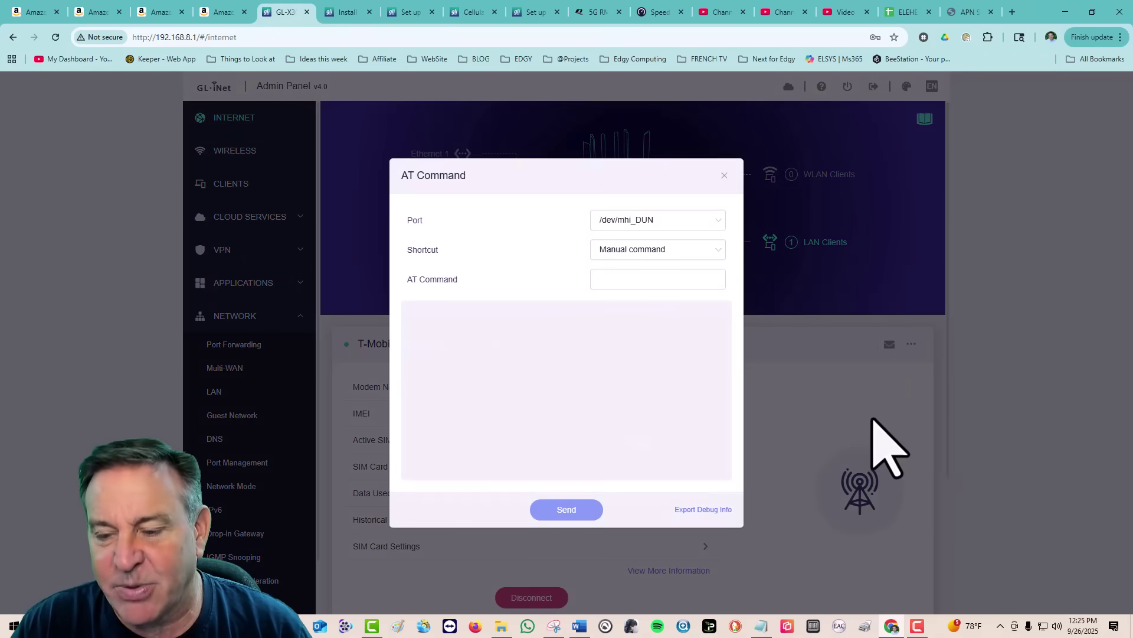
{"action": "left_click", "coordinate": [760, 627]}
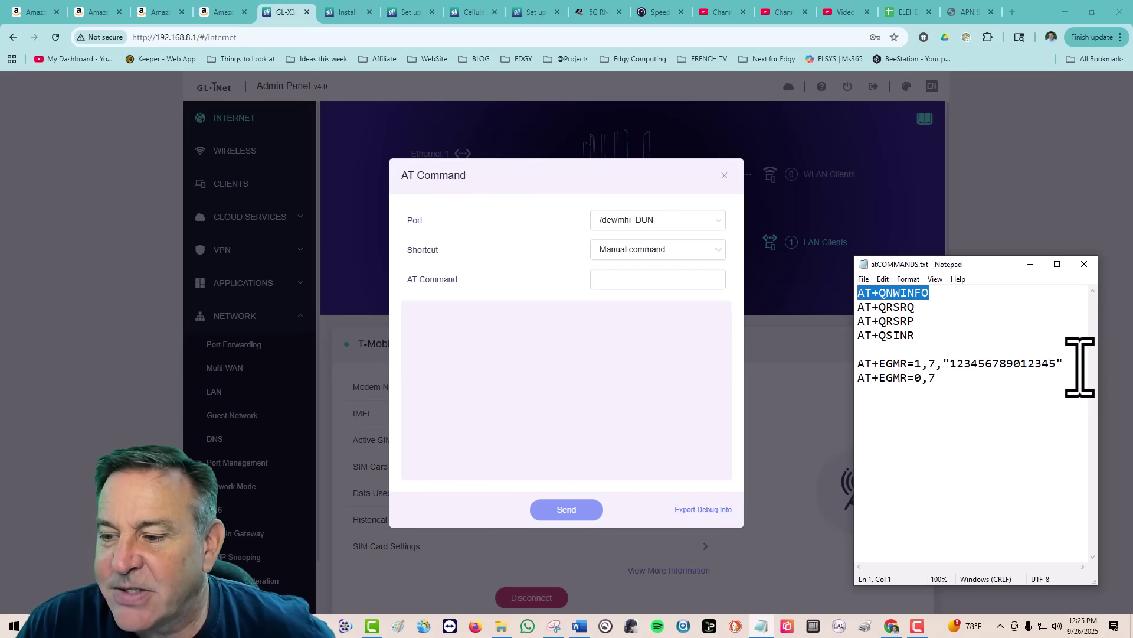
Look over the saved AT+EGMR command lines, including AT+EGMR=0,7, in the command list.
{"action": "left_click_drag", "start_coordinate": [1081, 365], "coordinate": [767, 369]}
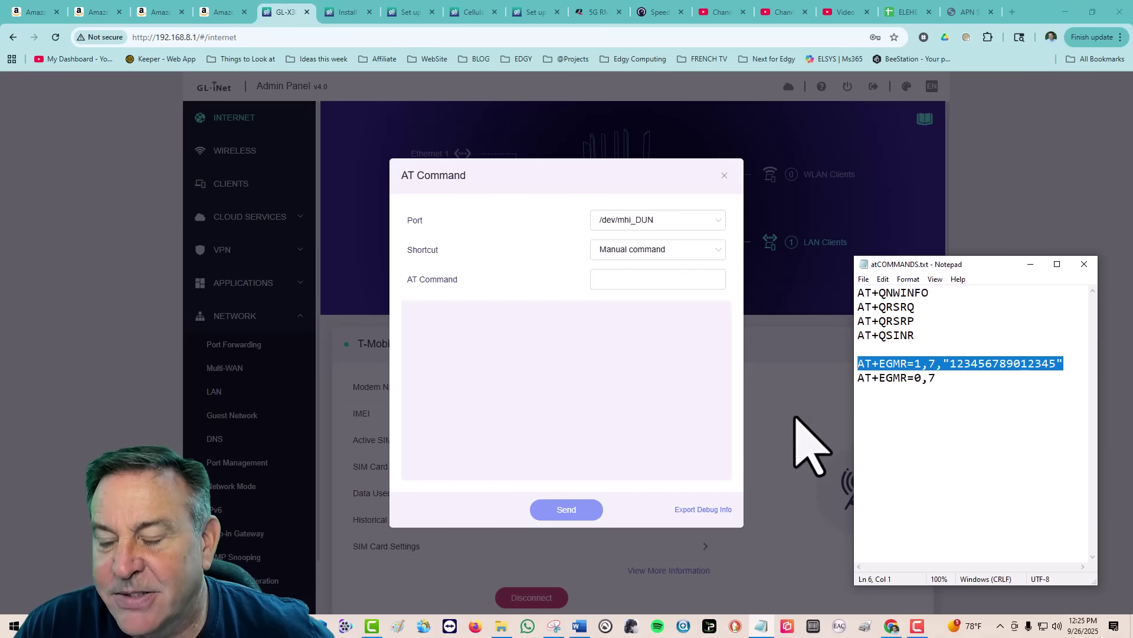
{"action": "left_click", "coordinate": [965, 364]}
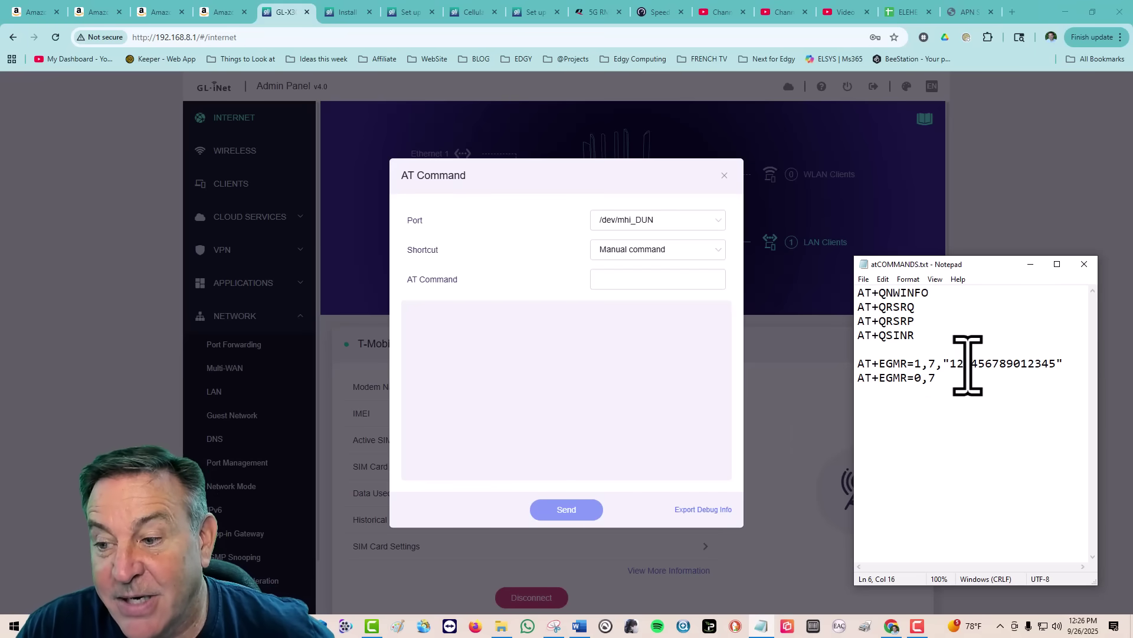
{"action": "left_click_drag", "start_coordinate": [952, 366], "coordinate": [1057, 367]}
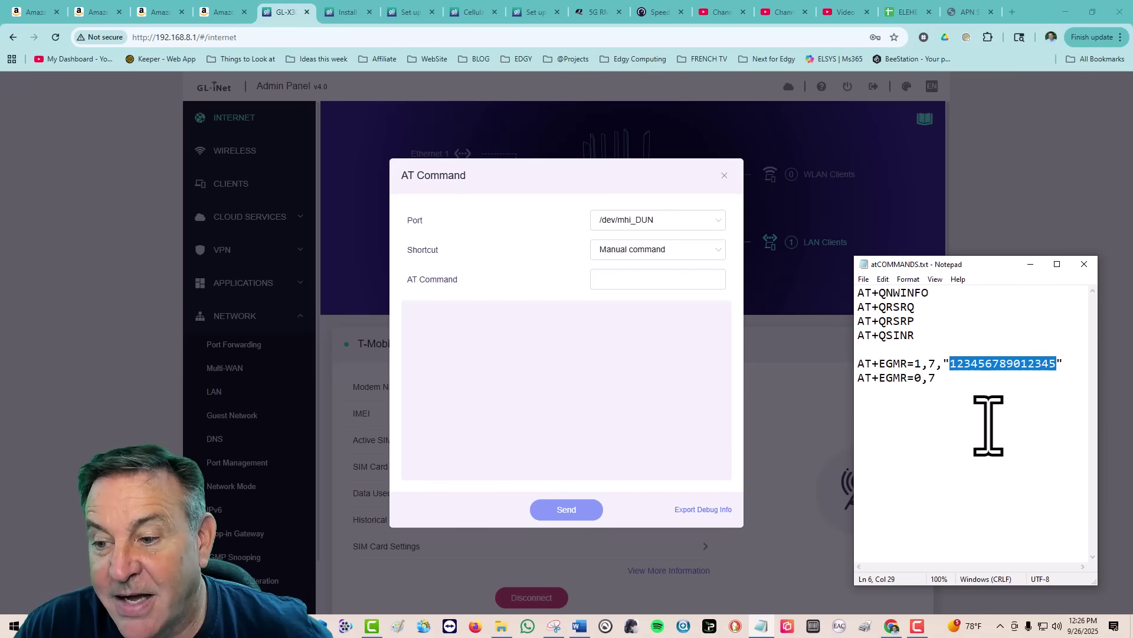
{"action": "left_click", "coordinate": [947, 383]}
{"action": "left_click_drag", "start_coordinate": [947, 383], "coordinate": [824, 380]}
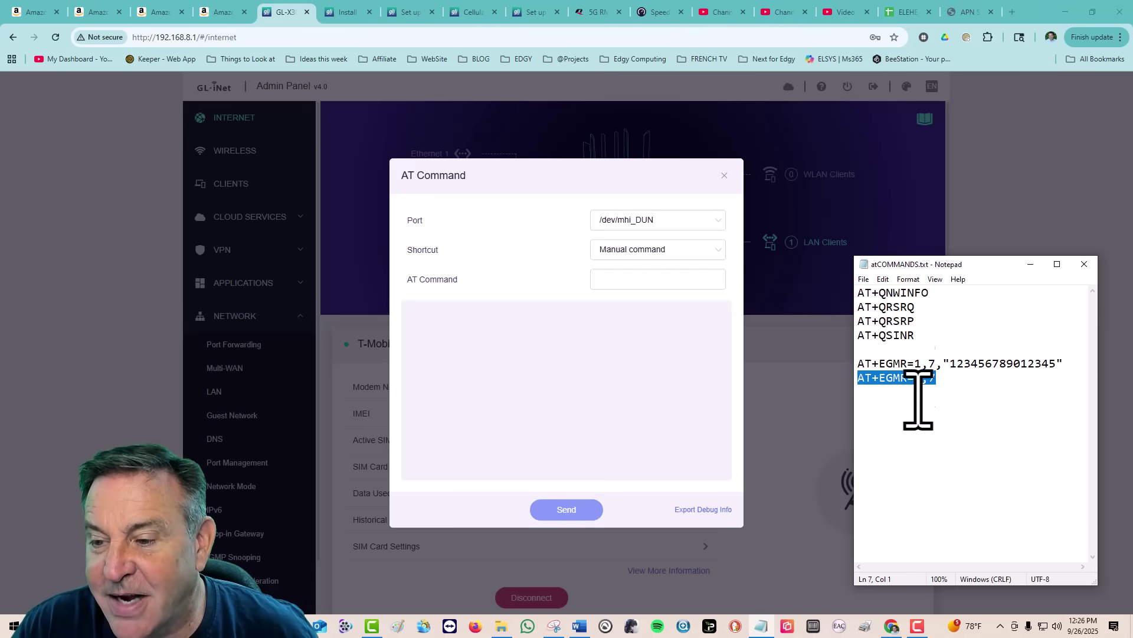
{"action": "left_click", "coordinate": [935, 309]}
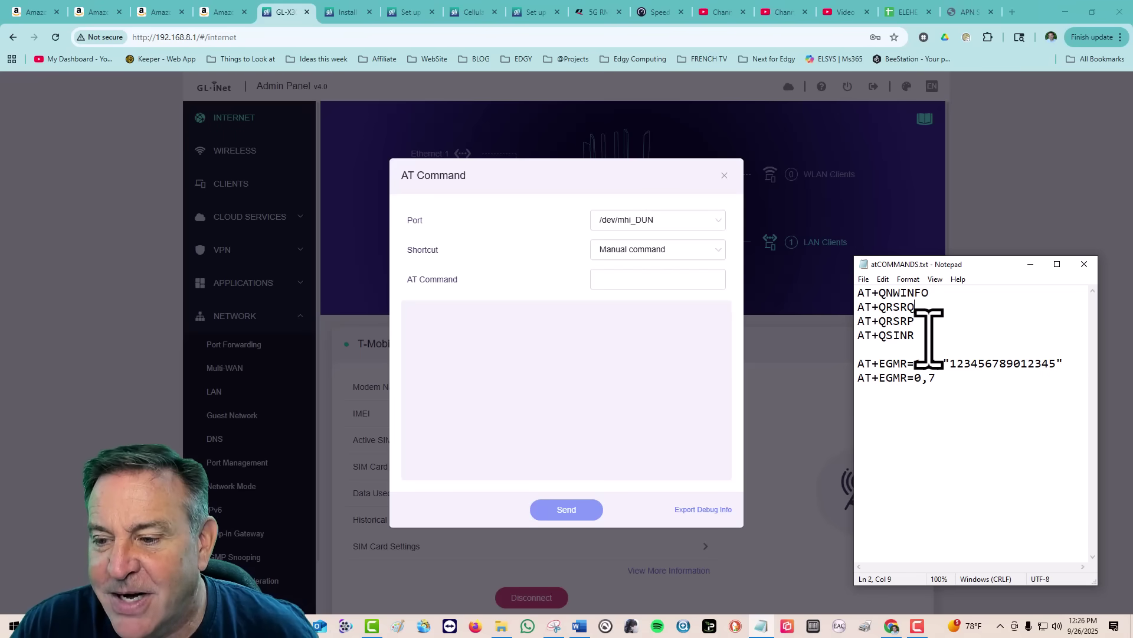
Copy AT+QSINR, paste it into the AT Command field and send it, getting LTE 21,21 and NR5G 23,26.
{"action": "left_click_drag", "start_coordinate": [922, 335], "coordinate": [831, 342]}
{"action": "right_click", "coordinate": [876, 335]}
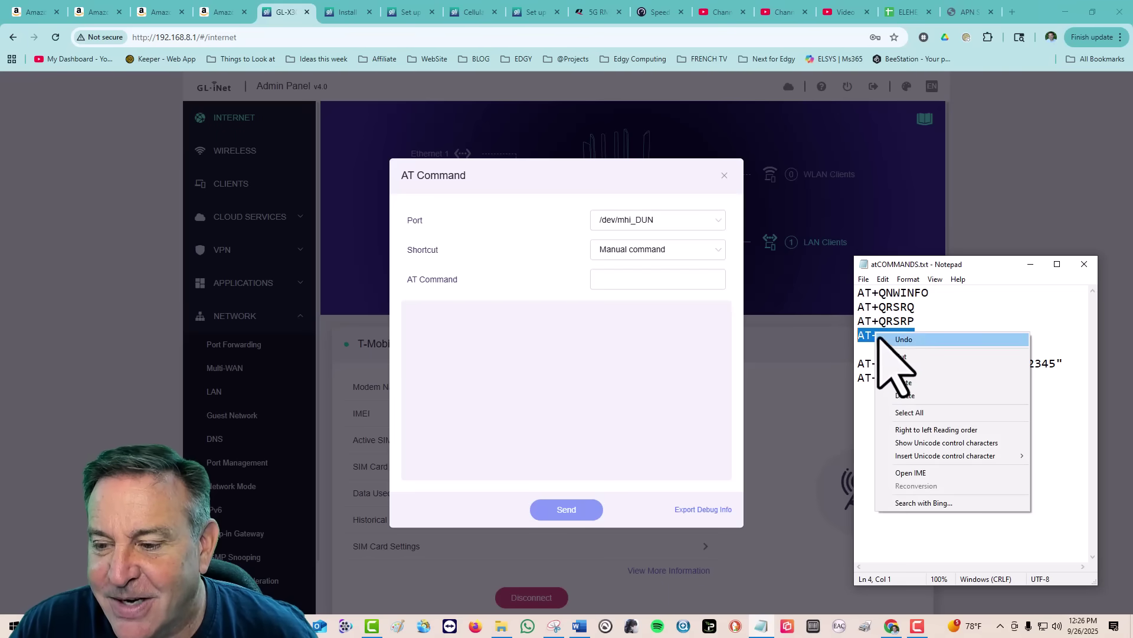
{"action": "left_click", "coordinate": [903, 371]}
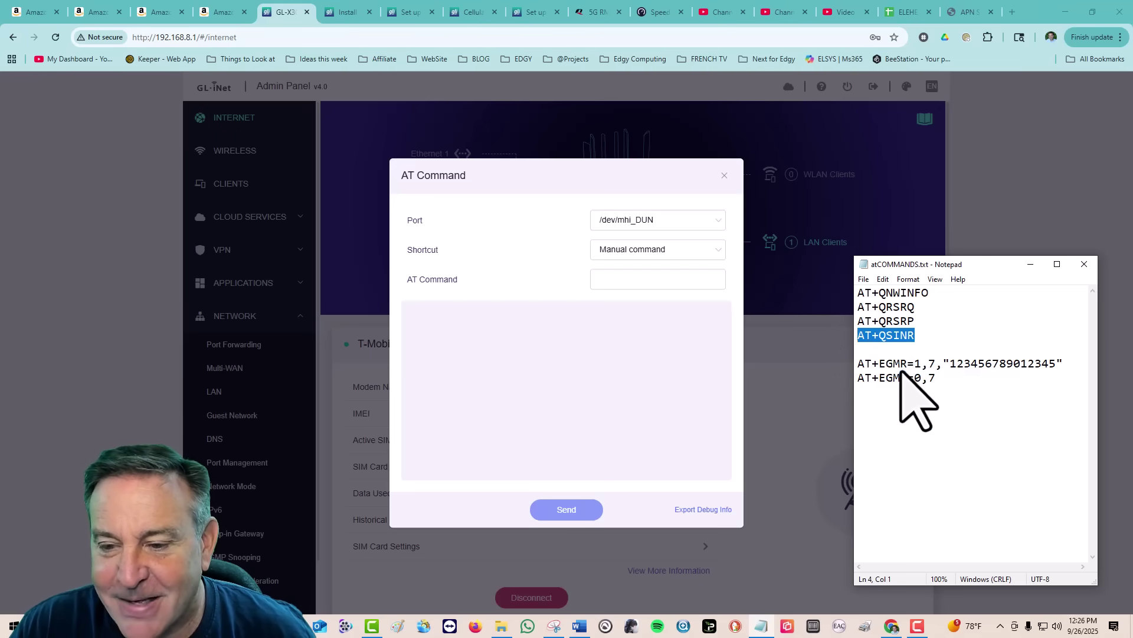
{"action": "right_click", "coordinate": [608, 283]}
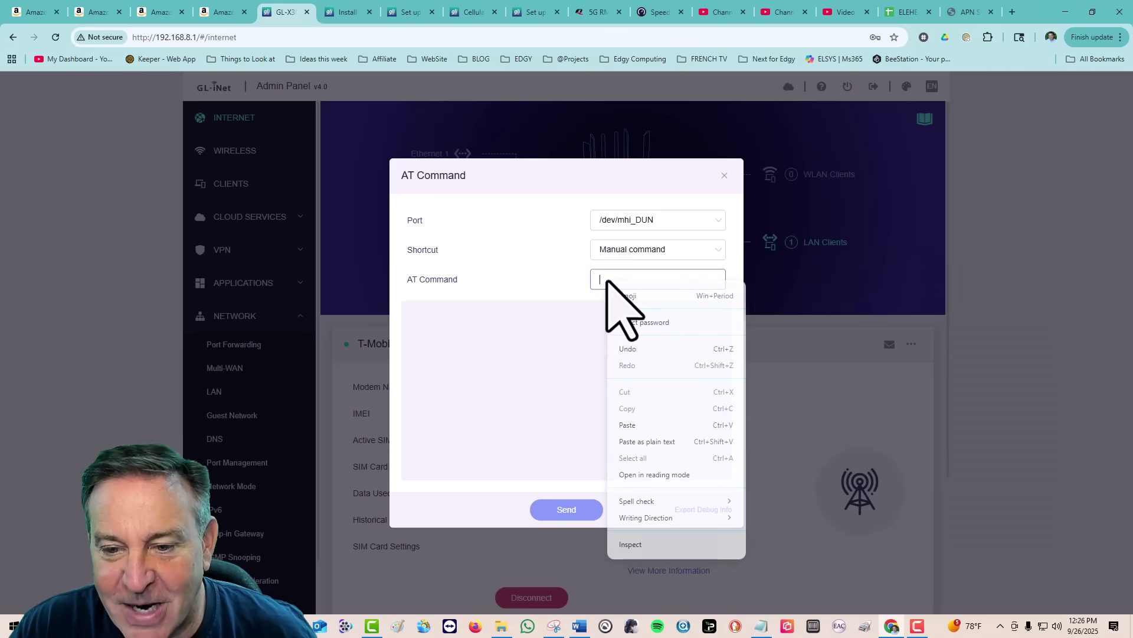
{"action": "left_click", "coordinate": [627, 440]}
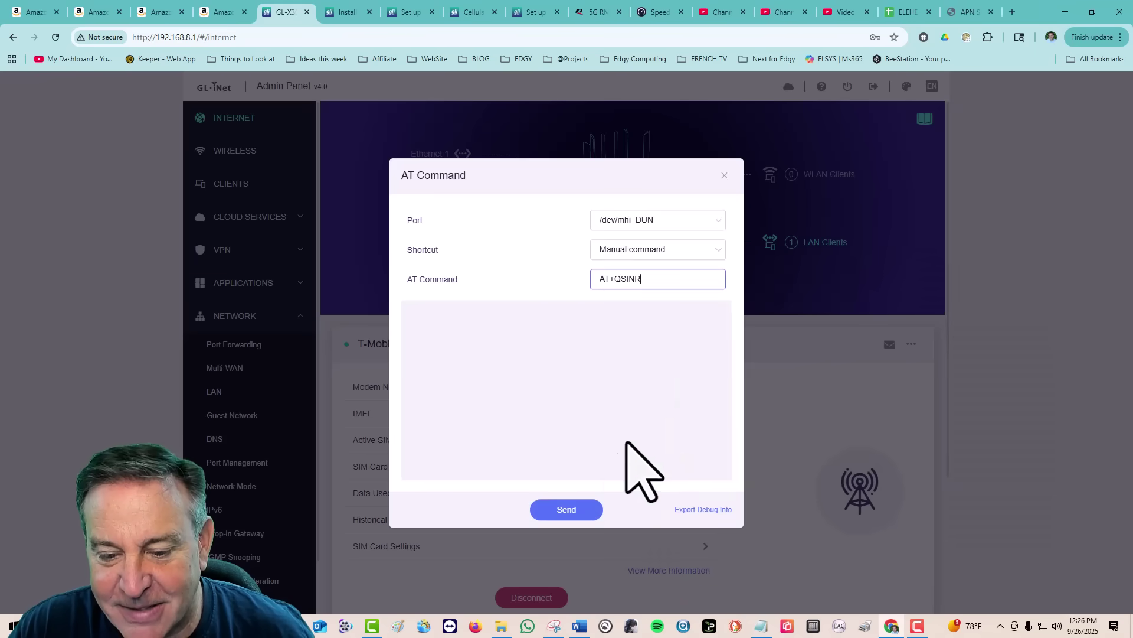
{"action": "left_click", "coordinate": [570, 513]}
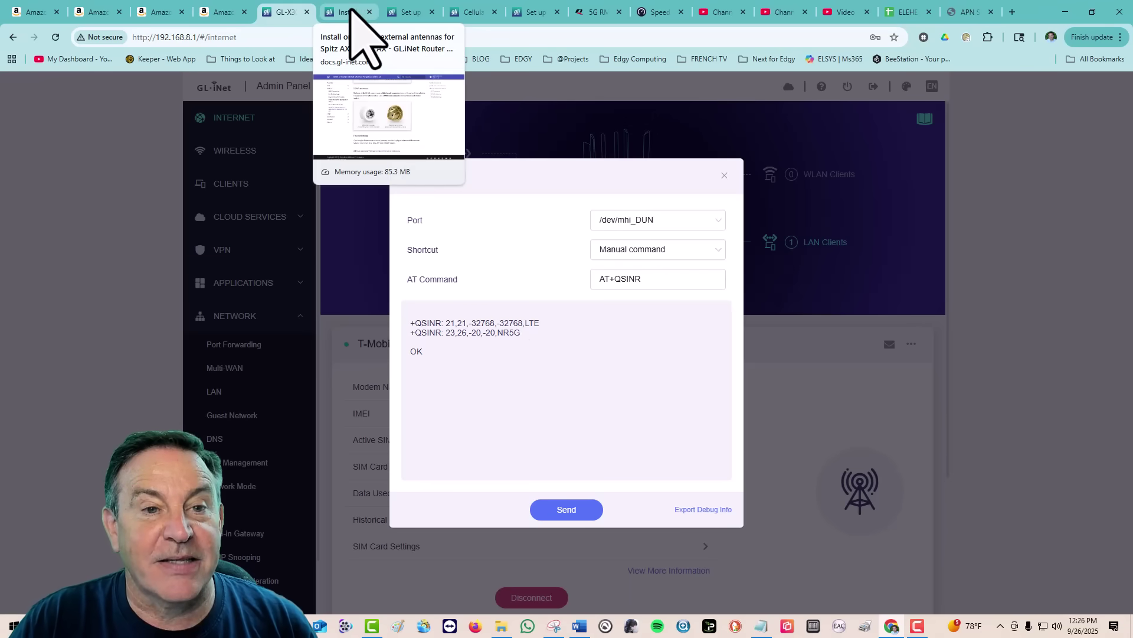
Close the AT command window and review the 30-minute 5G NSA RSRP, RSRQ and SINR charts.
{"action": "left_click", "coordinate": [725, 176]}
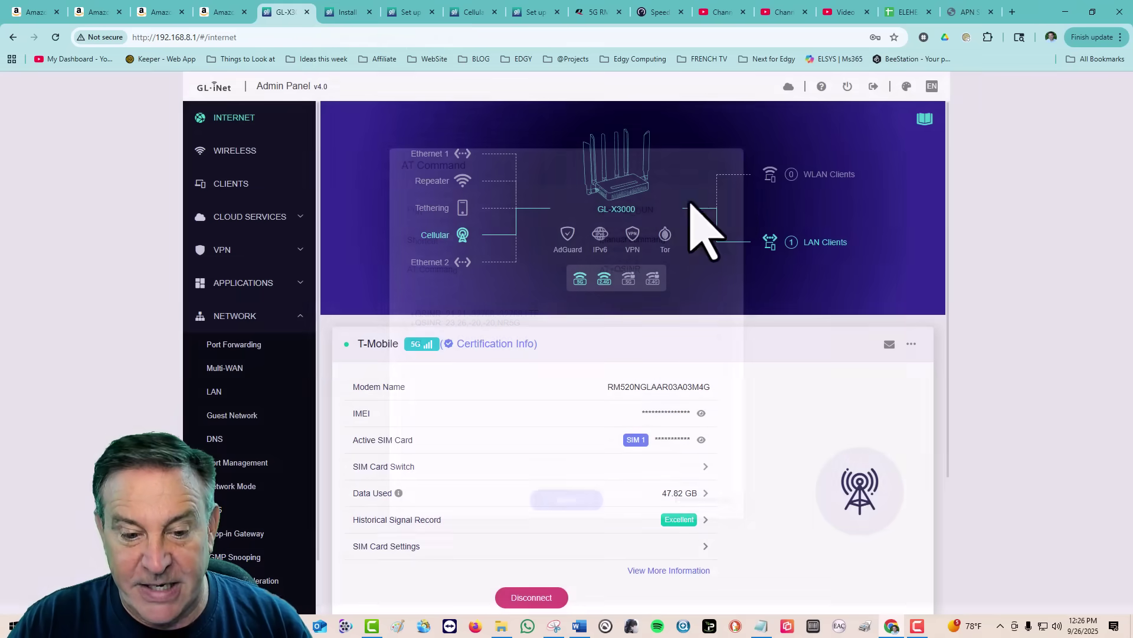
{"action": "left_click", "coordinate": [617, 522]}
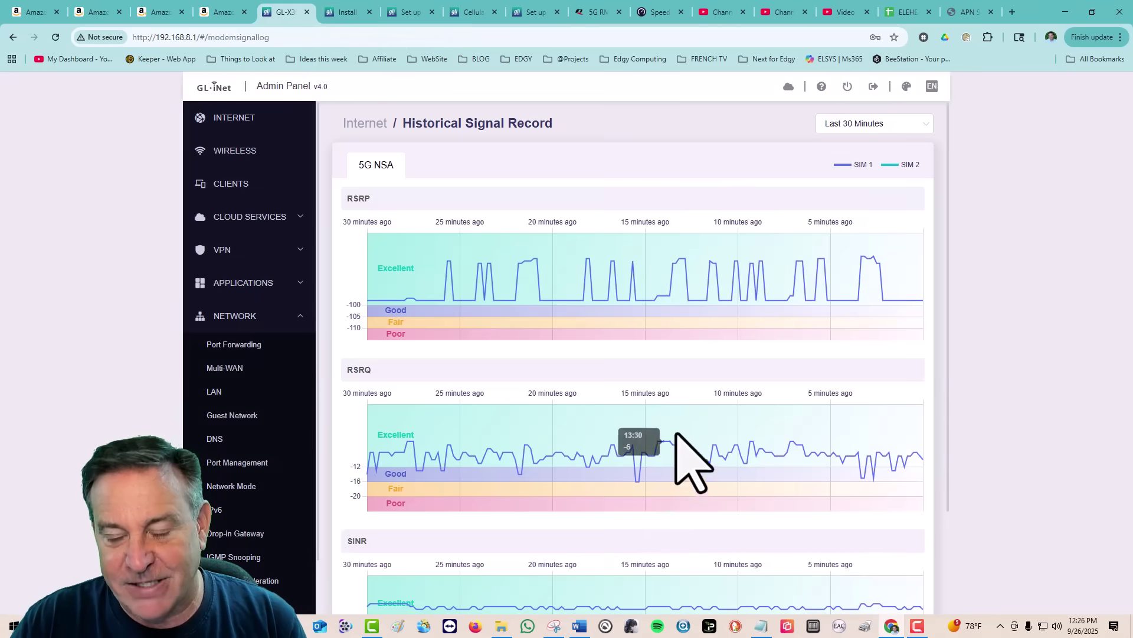
{"action": "scroll", "coordinate": [678, 437], "scroll_direction": "down", "scroll_amount": 2}
{"action": "scroll", "coordinate": [679, 435], "scroll_direction": "up", "scroll_amount": 2}
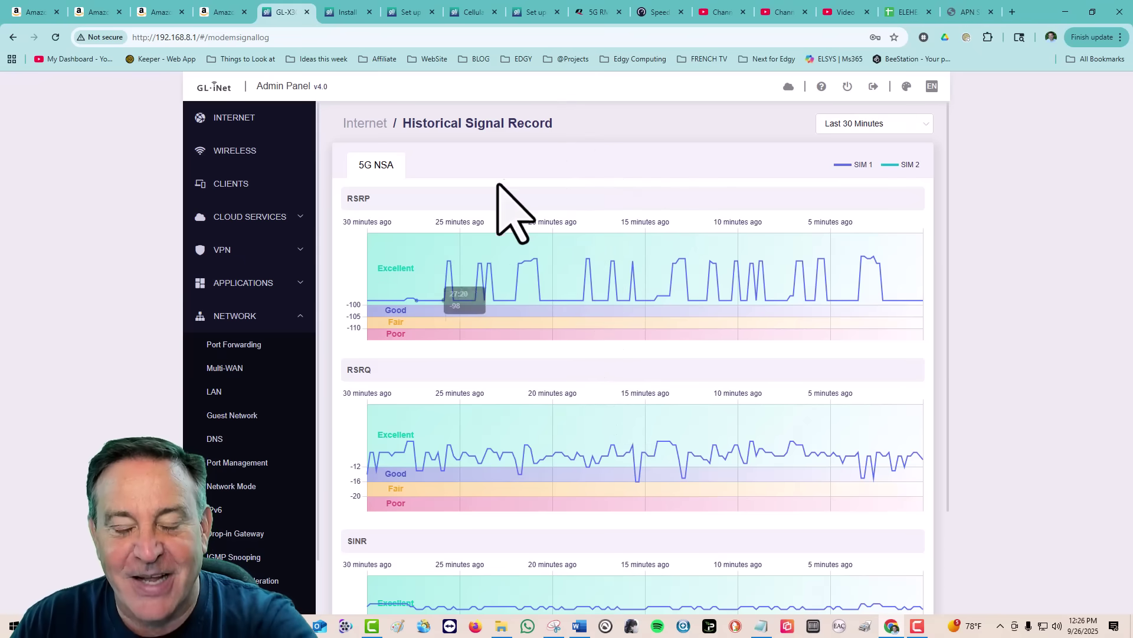
{"action": "scroll", "coordinate": [508, 378], "scroll_direction": "down", "scroll_amount": 1}
{"action": "scroll", "coordinate": [513, 390], "scroll_direction": "down", "scroll_amount": 2}
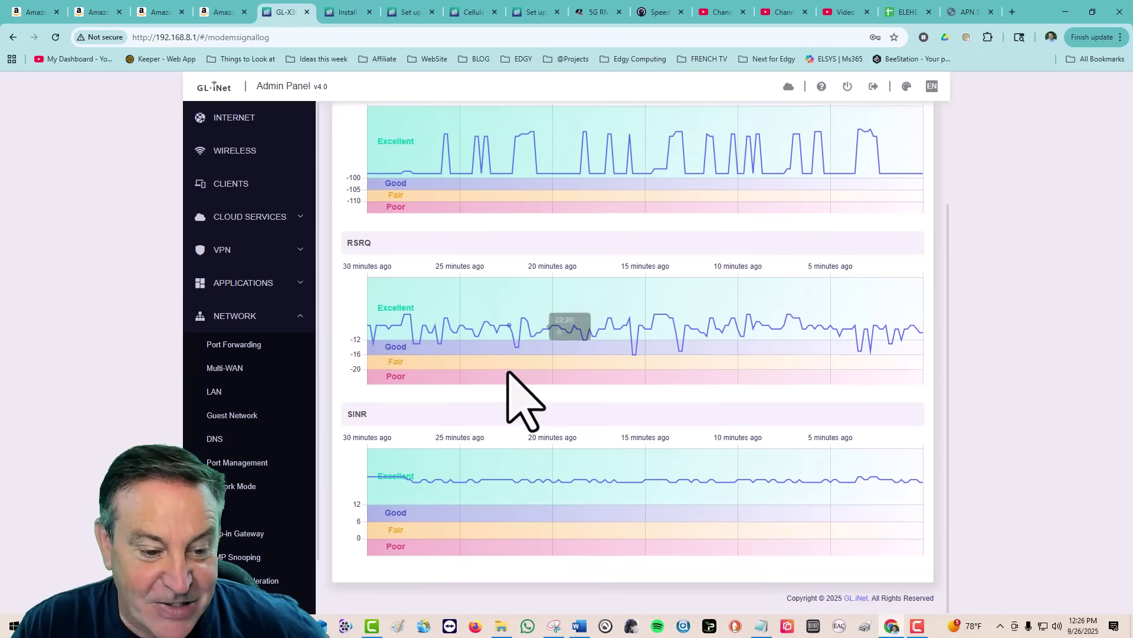
{"action": "scroll", "coordinate": [278, 496], "scroll_direction": "down", "scroll_amount": 1}
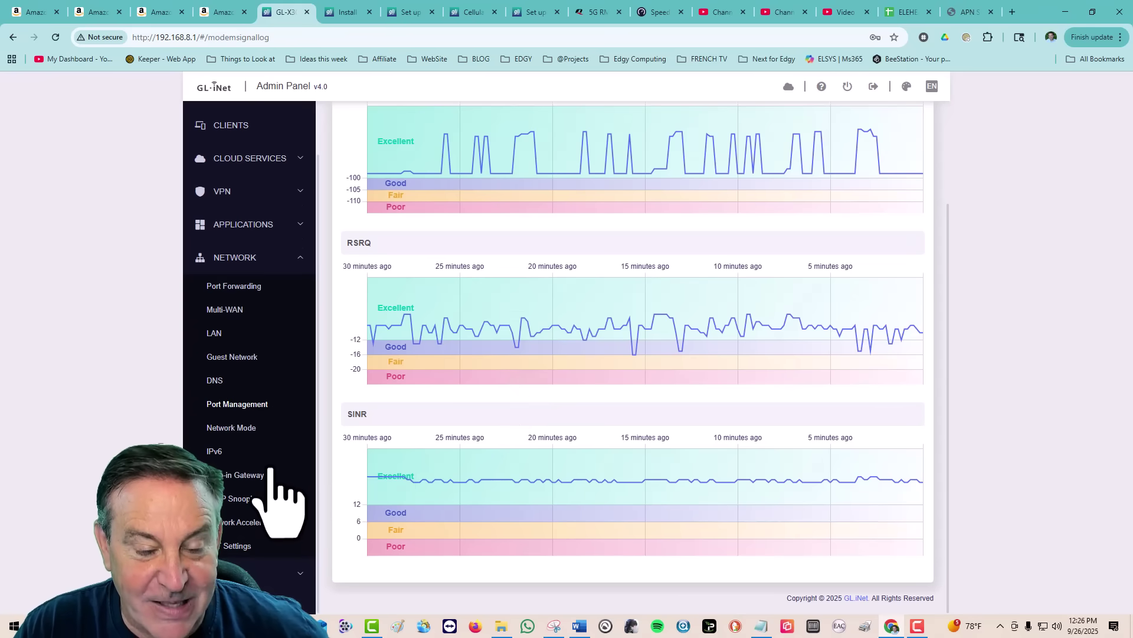
{"action": "scroll", "coordinate": [275, 449], "scroll_direction": "up", "scroll_amount": 1}
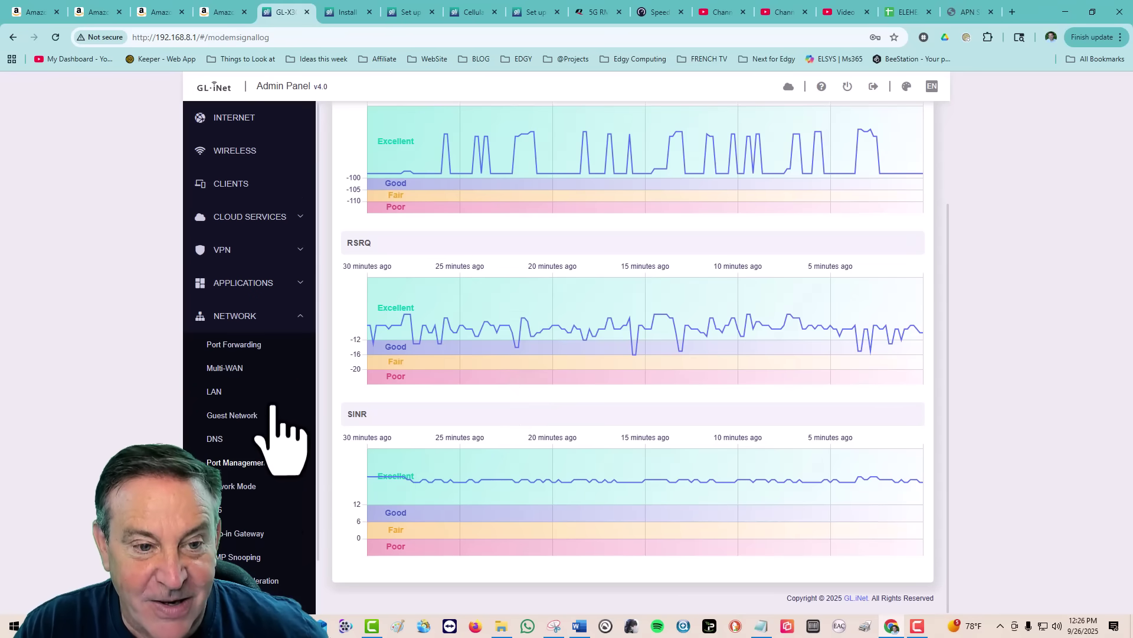
Start the WireGuard client on IPVanish's San Jose server sjc-a17.ipvanish.com.
{"action": "left_click", "coordinate": [248, 253]}
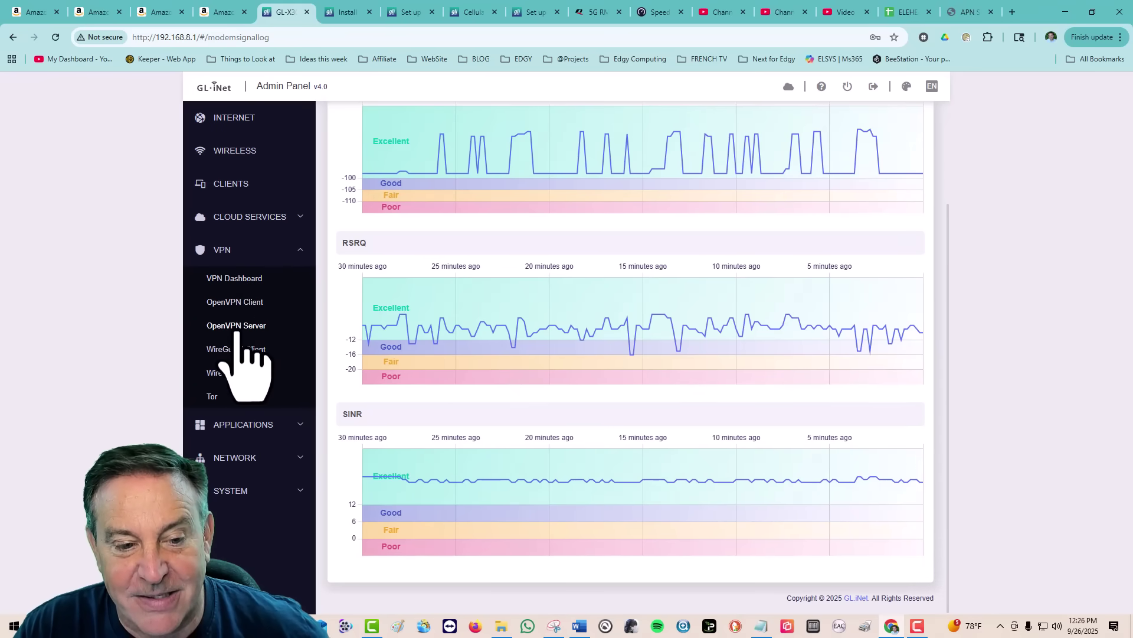
{"action": "left_click", "coordinate": [242, 351]}
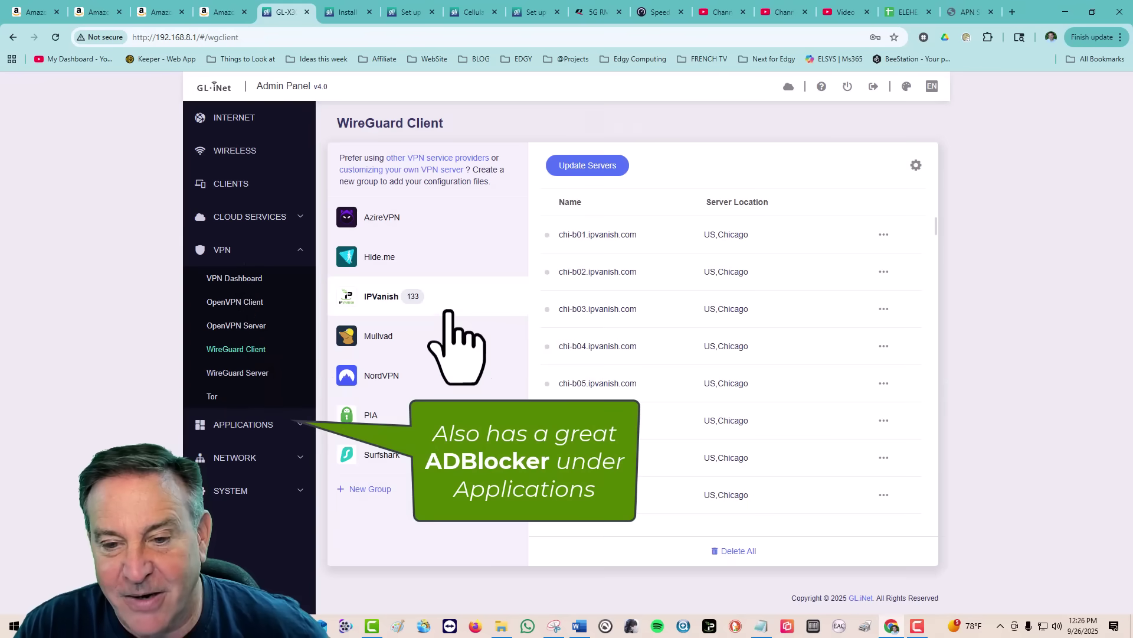
{"action": "scroll", "coordinate": [850, 437], "scroll_direction": "down", "scroll_amount": 20}
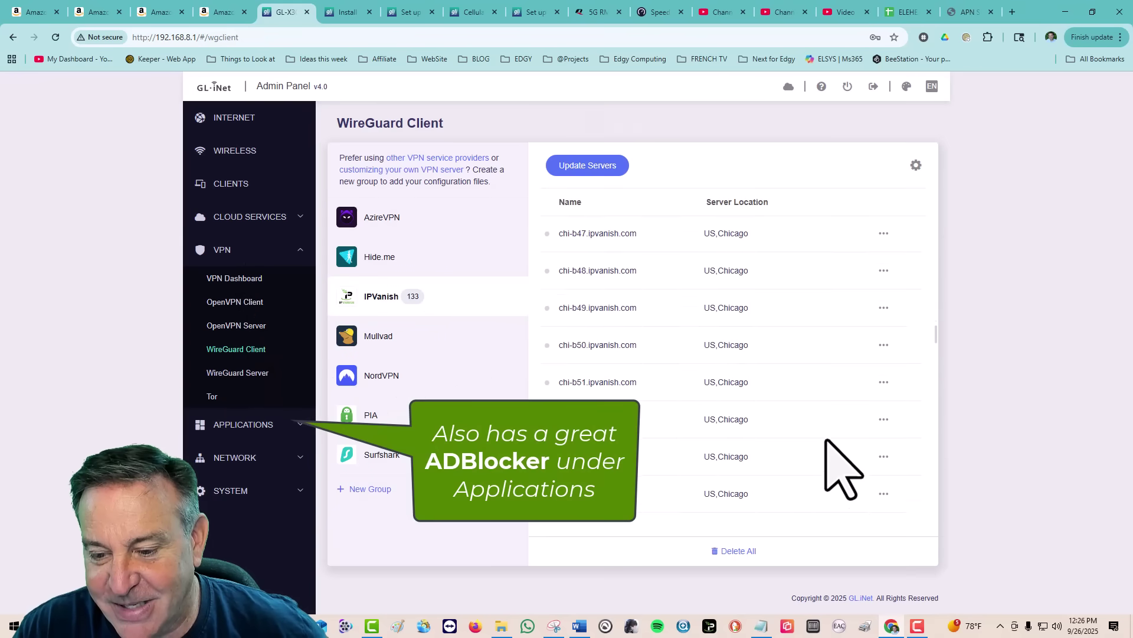
{"action": "scroll", "coordinate": [826, 440], "scroll_direction": "down", "scroll_amount": 20}
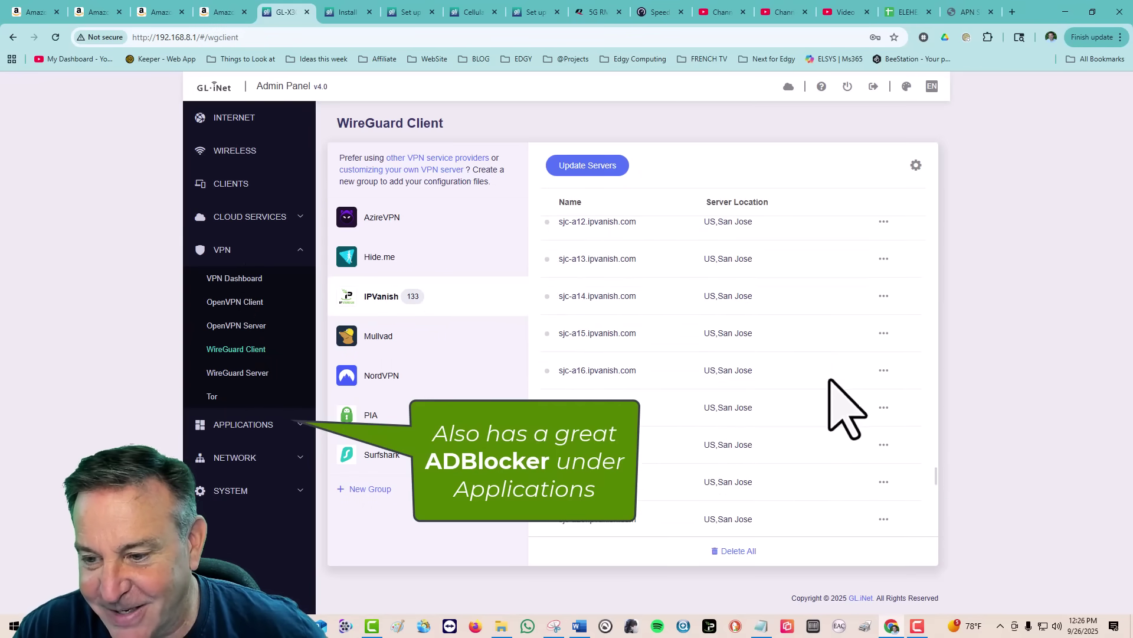
{"action": "left_click", "coordinate": [883, 407]}
{"action": "left_click", "coordinate": [894, 433]}
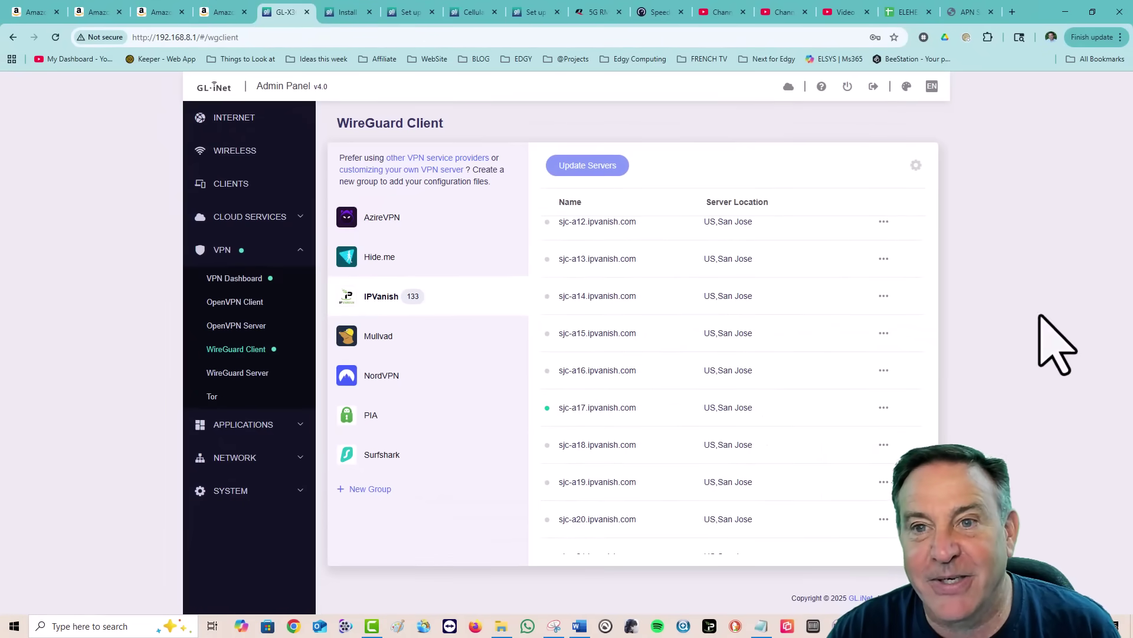
Run a new Speedtest over the VPN: 218.49 Mbps down, 72.82 Mbps up, 42 ms ping.
{"action": "left_click", "coordinate": [661, 12]}
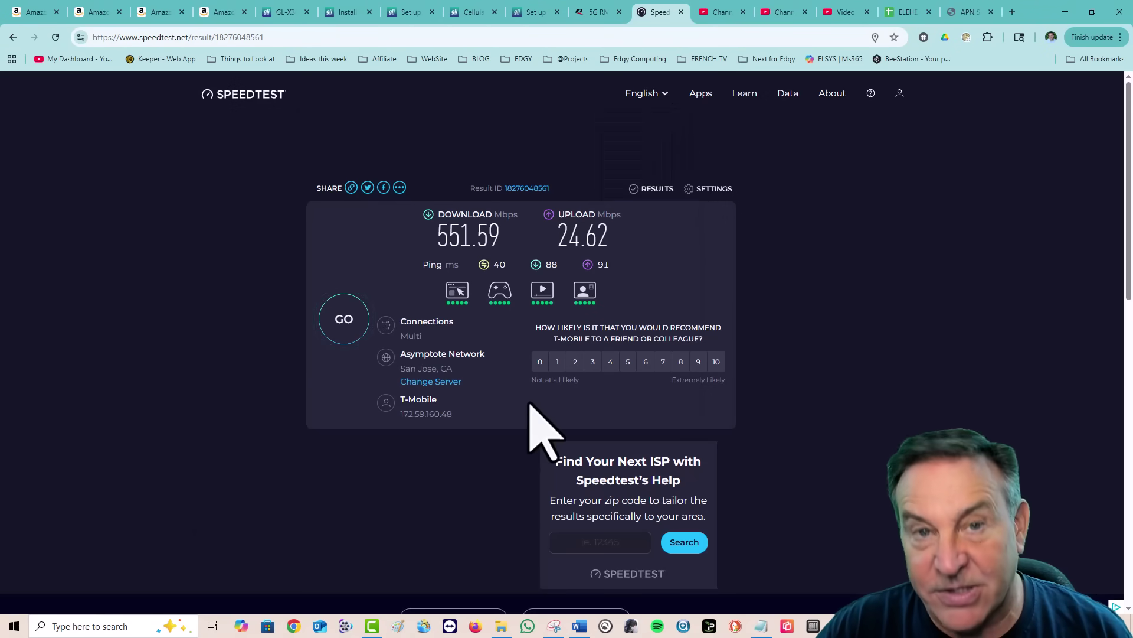
{"action": "left_click", "coordinate": [351, 337]}
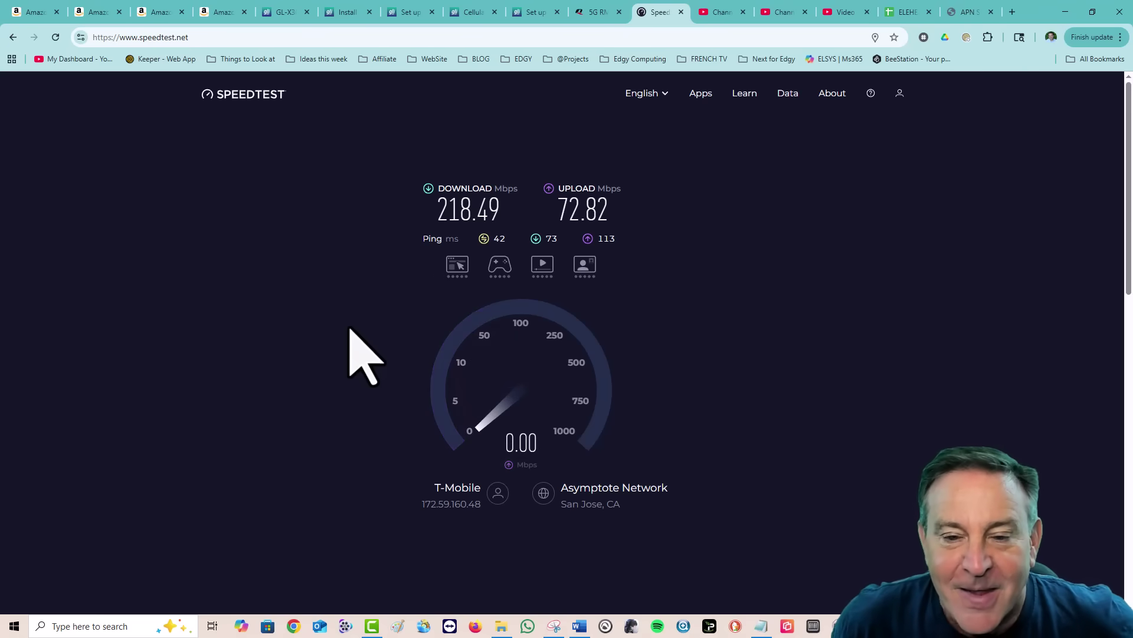
Look over the Amazon GL-X3000 listing, then Quectel's 5G RM520N series product page.
{"action": "left_click", "coordinate": [34, 12]}
{"action": "mouse_move", "coordinate": [184, 234]}
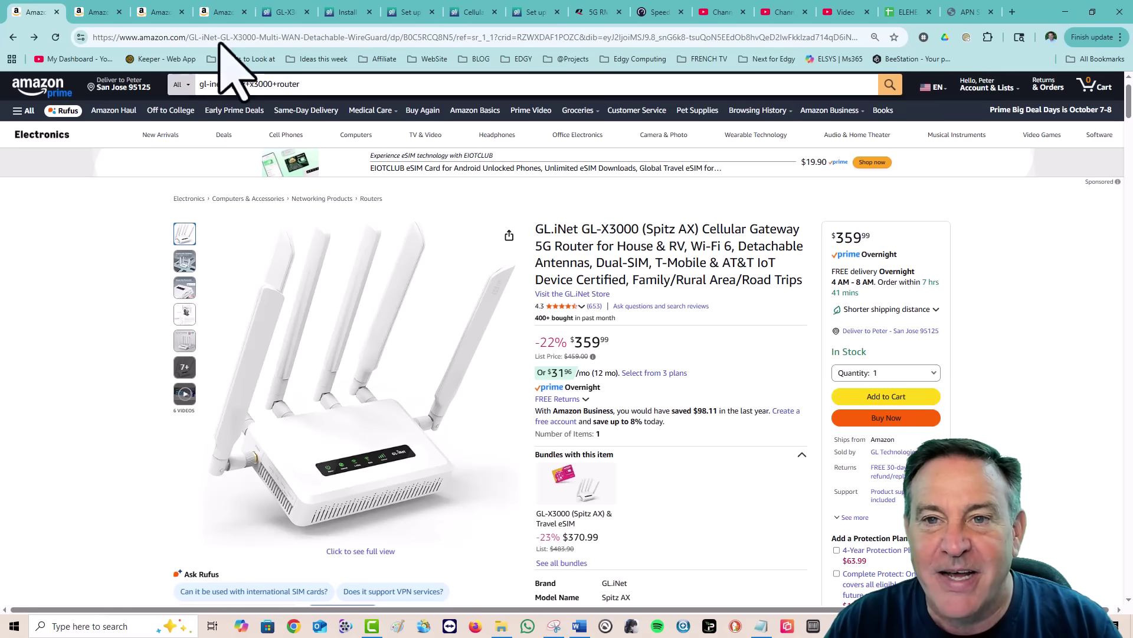
{"action": "left_click", "coordinate": [593, 13]}
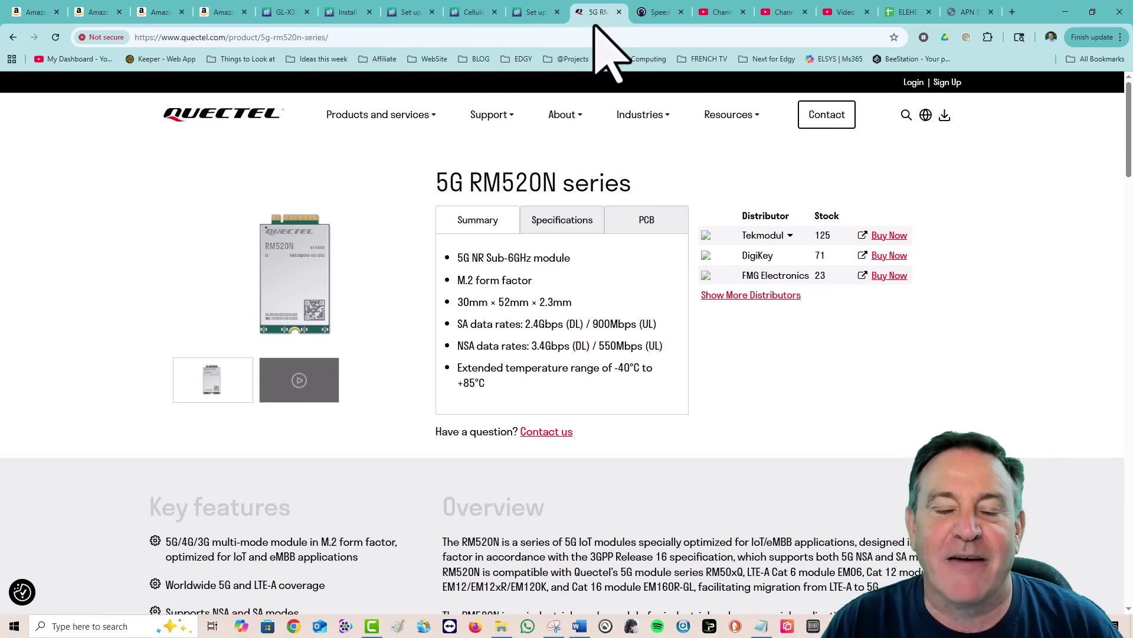
Look through the Spitz AX RV and Cellular guides, then return to the router's WireGuard Client page.
{"action": "left_click", "coordinate": [537, 11]}
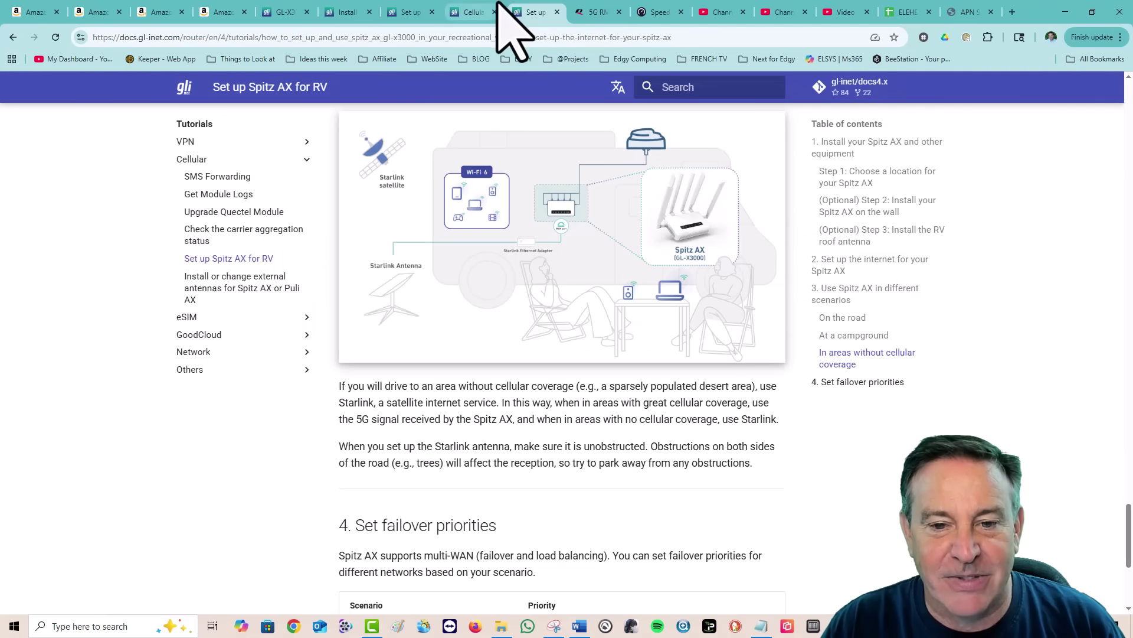
{"action": "left_click", "coordinate": [466, 12]}
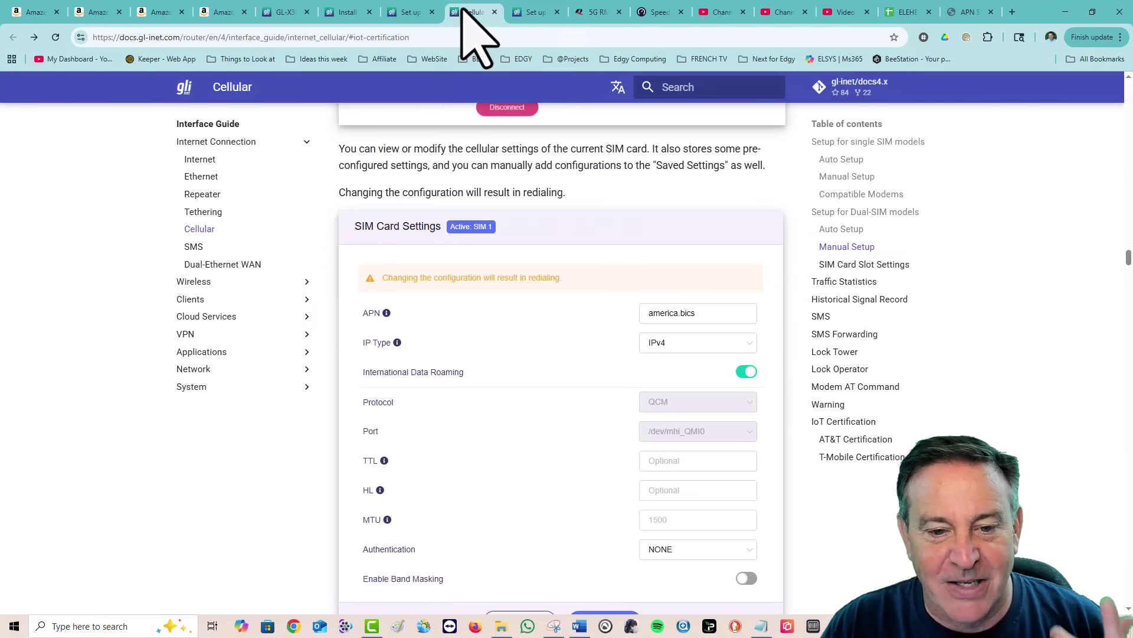
{"action": "left_click", "coordinate": [412, 10]}
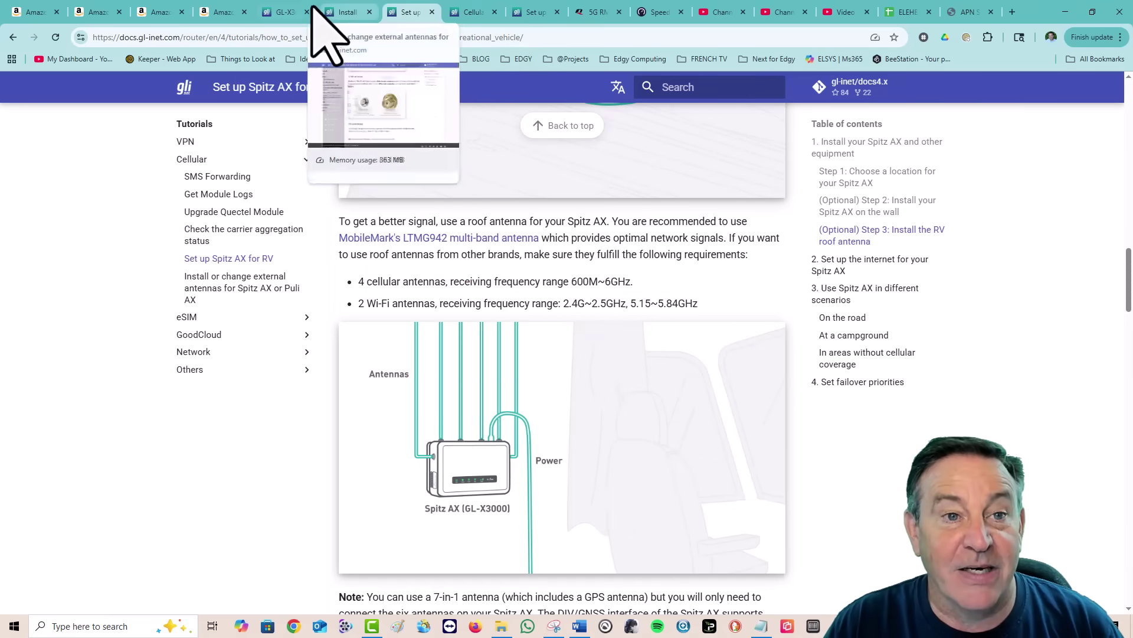
{"action": "left_click", "coordinate": [285, 12]}
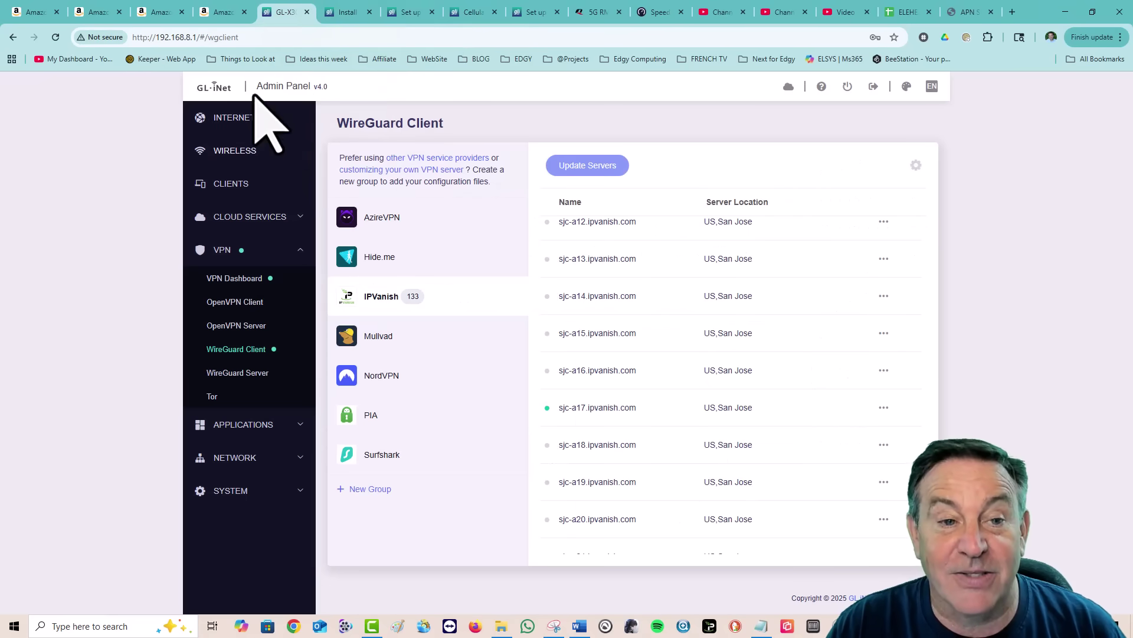
Review the Internet overview's T-Mobile 5G card (48.03 GB used) and the Ethernet, Repeater and Tethering cards.
{"action": "left_click", "coordinate": [252, 121]}
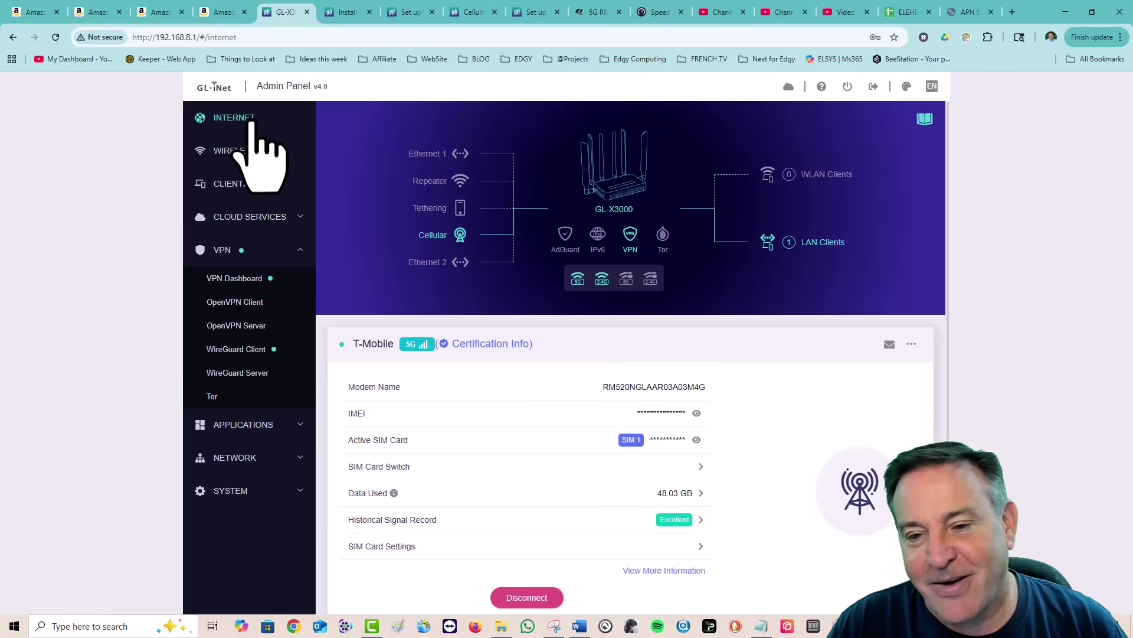
{"action": "scroll", "coordinate": [484, 428], "scroll_direction": "down", "scroll_amount": 3}
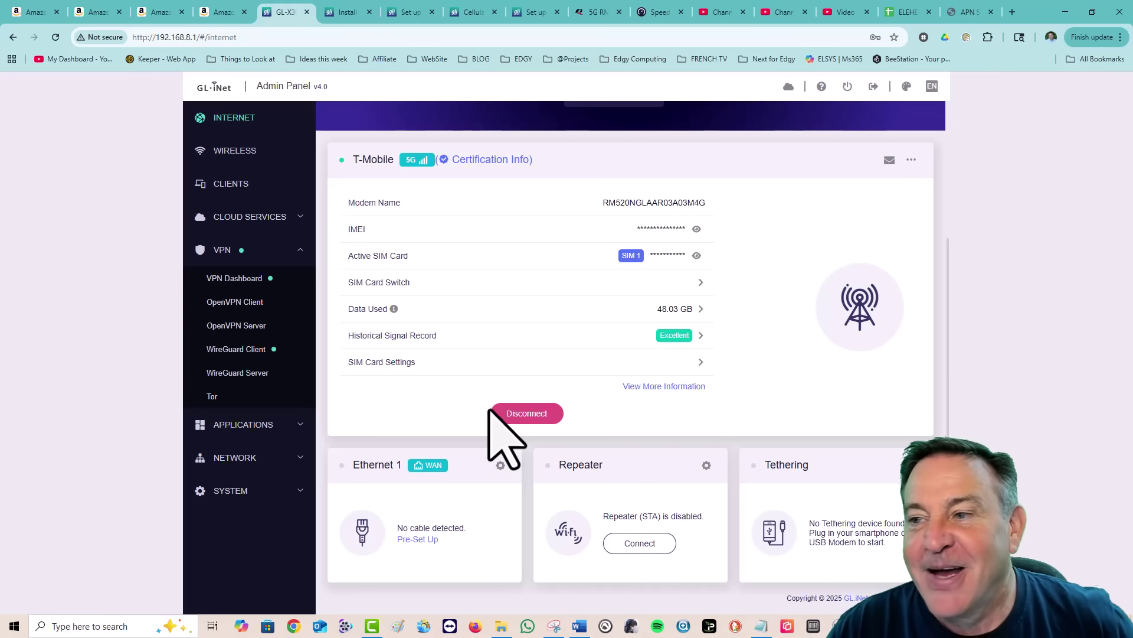
{"action": "key", "text": "ctrl+1"}
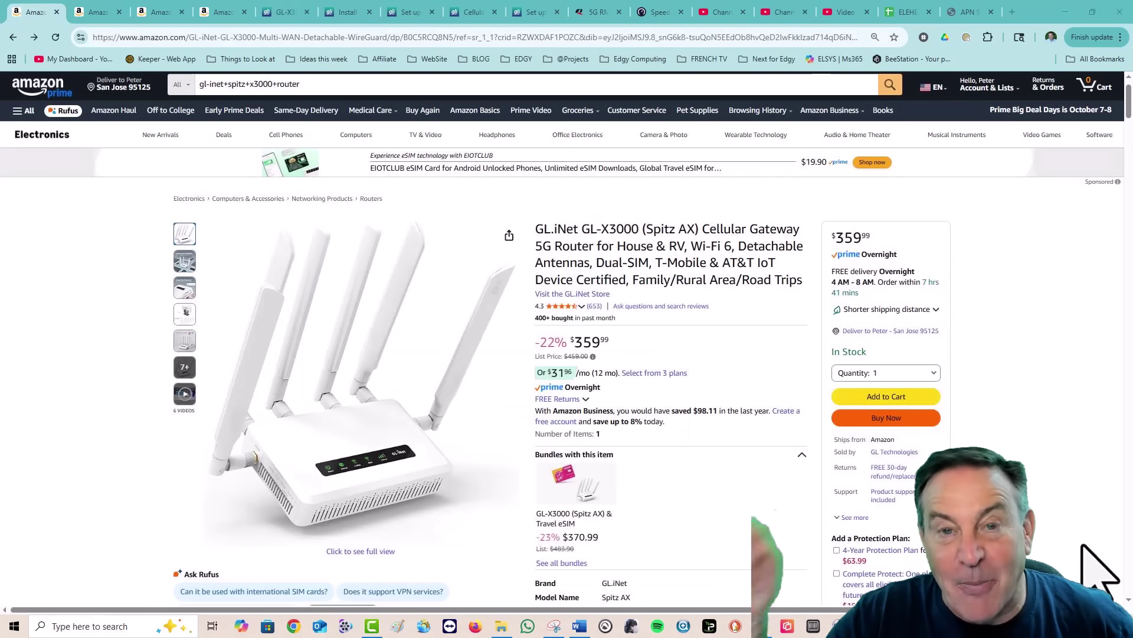